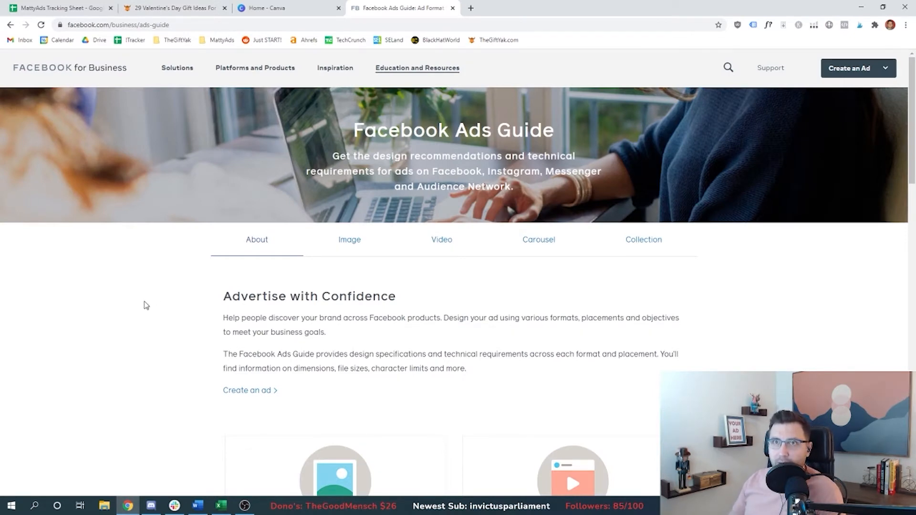
- Review the image, video, carousel and collection ad formats in the Facebook Ads Guide overview
{"action": "scroll", "coordinate": [171, 238], "scroll_direction": "down", "scroll_amount": 6}
{"action": "scroll", "coordinate": [165, 281], "scroll_direction": "down", "scroll_amount": 3}
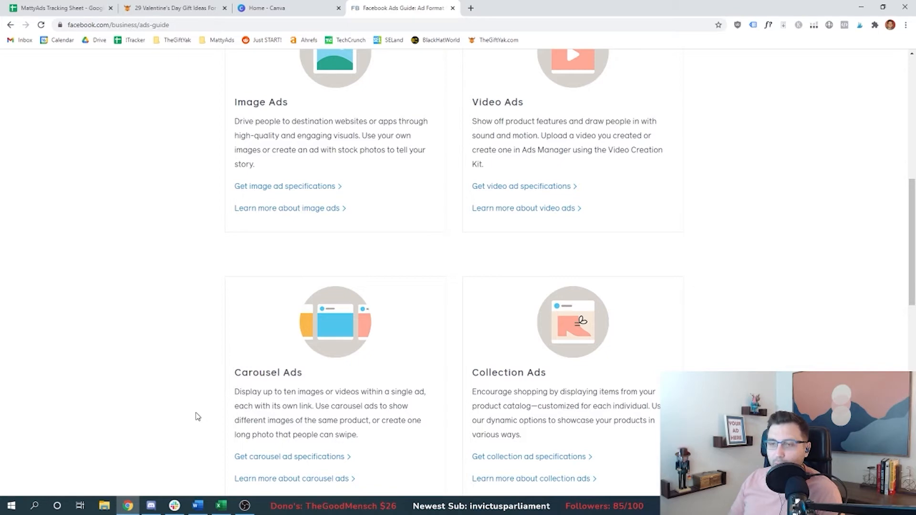
{"action": "double_click", "coordinate": [250, 374]}
{"action": "left_click_drag", "start_coordinate": [526, 367], "coordinate": [472, 371]}
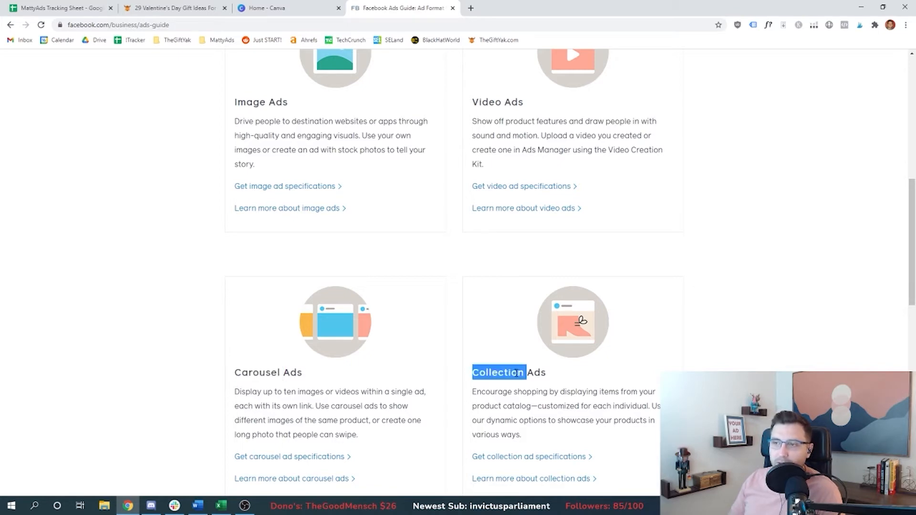
{"action": "scroll", "coordinate": [170, 382], "scroll_direction": "up", "scroll_amount": 5}
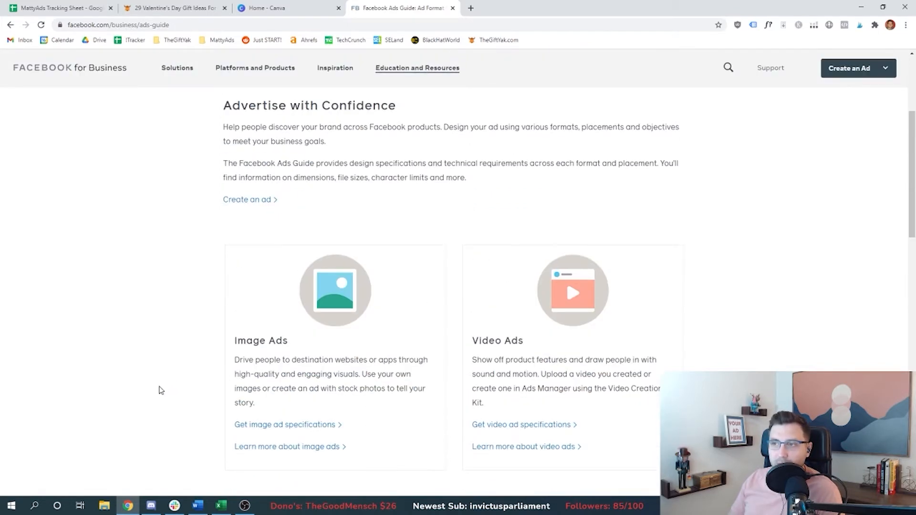
{"action": "scroll", "coordinate": [160, 390], "scroll_direction": "up", "scroll_amount": 4}
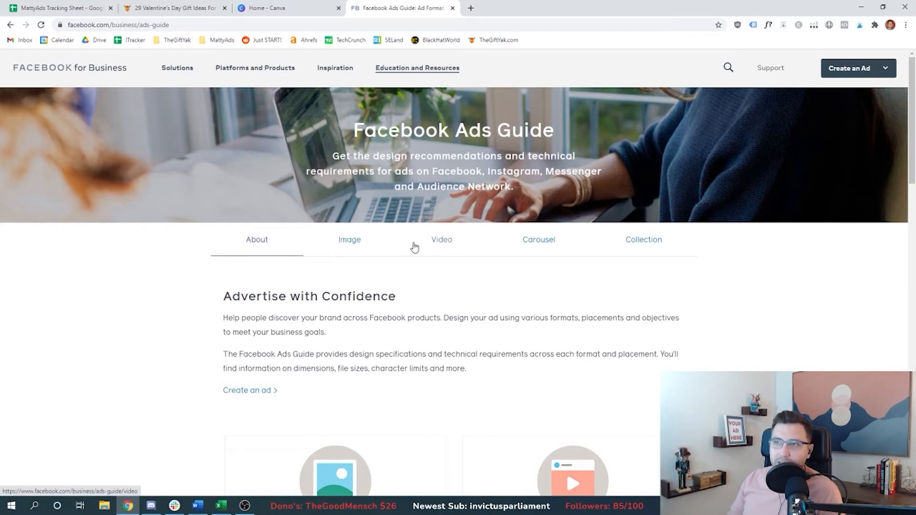
- Open the image ad specifications and review the recommendations for the Facebook Feed placement
{"action": "left_click", "coordinate": [348, 252]}
{"action": "scroll", "coordinate": [148, 325], "scroll_direction": "down", "scroll_amount": 4}
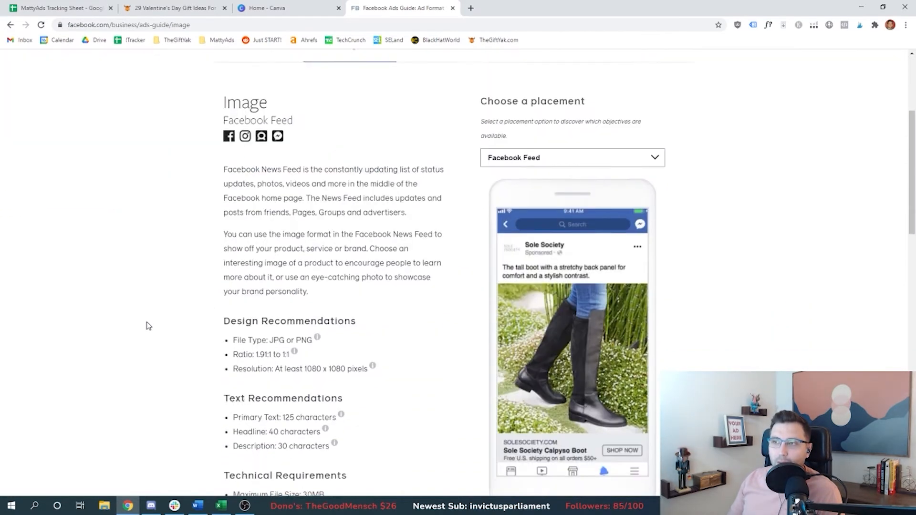
{"action": "scroll", "coordinate": [149, 325], "scroll_direction": "down", "scroll_amount": 3}
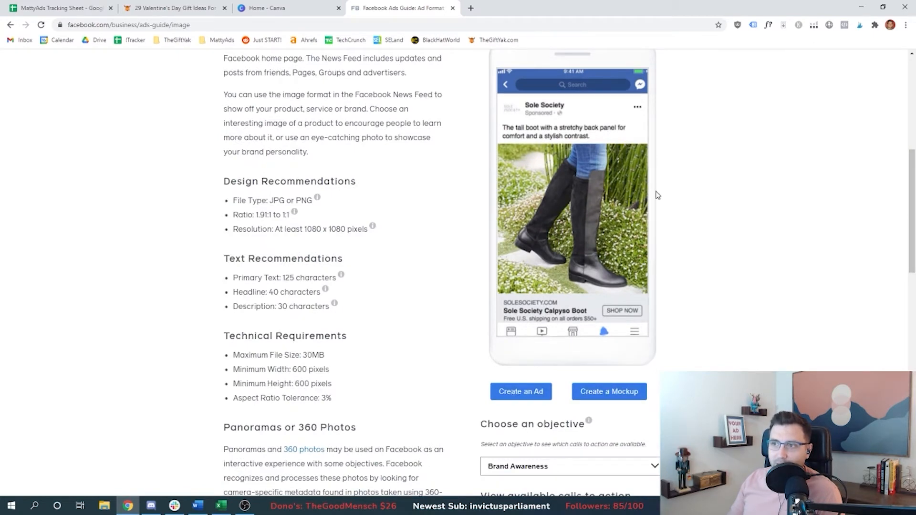
- Choose the Instagram Feed placement for image ads and examine its file type, ratio and resolution recommendations
{"action": "scroll", "coordinate": [657, 195], "scroll_direction": "up", "scroll_amount": 3}
{"action": "left_click", "coordinate": [592, 160]}
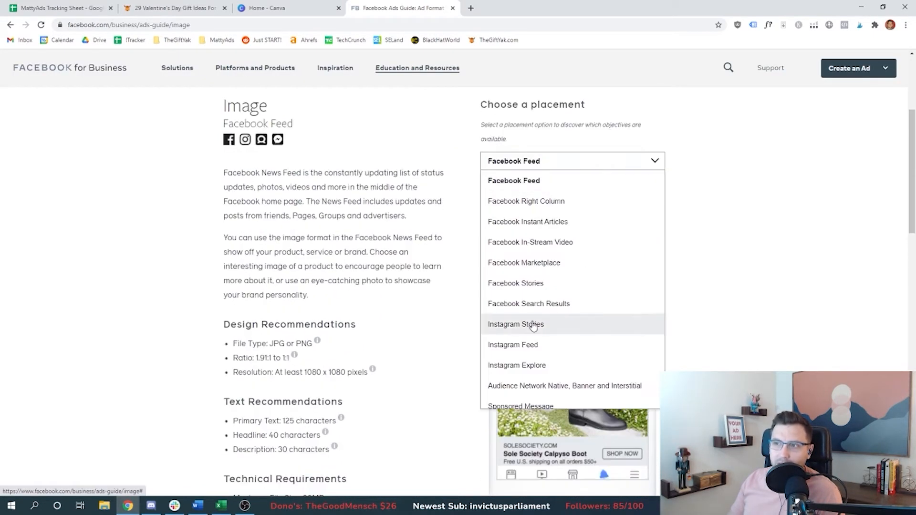
{"action": "left_click", "coordinate": [532, 344]}
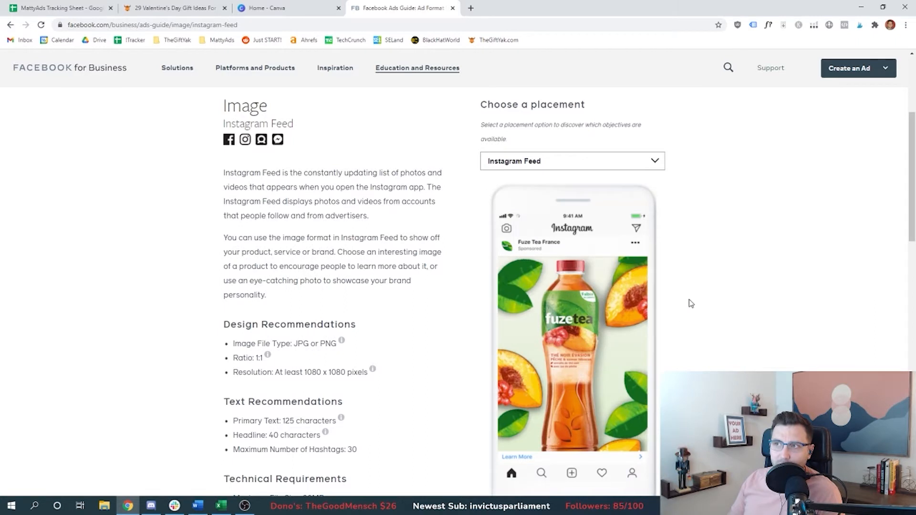
{"action": "scroll", "coordinate": [691, 304], "scroll_direction": "down", "scroll_amount": 1}
{"action": "left_click_drag", "start_coordinate": [312, 324], "coordinate": [375, 325]}
{"action": "left_click", "coordinate": [234, 294], "text": "shift"}
{"action": "left_click", "coordinate": [162, 309]}
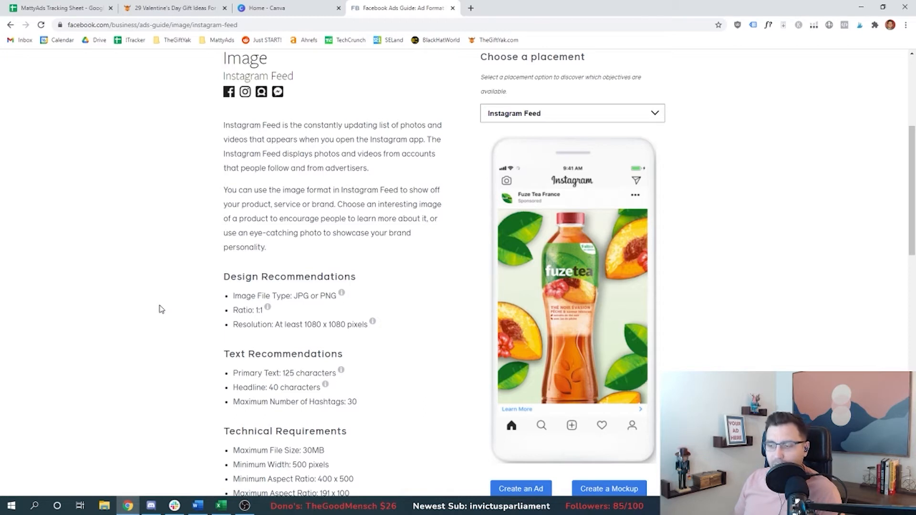
- Go back to the Facebook Feed placement, open the video ad specifications and examine the text recommendations
{"action": "key", "text": "alt+Left"}
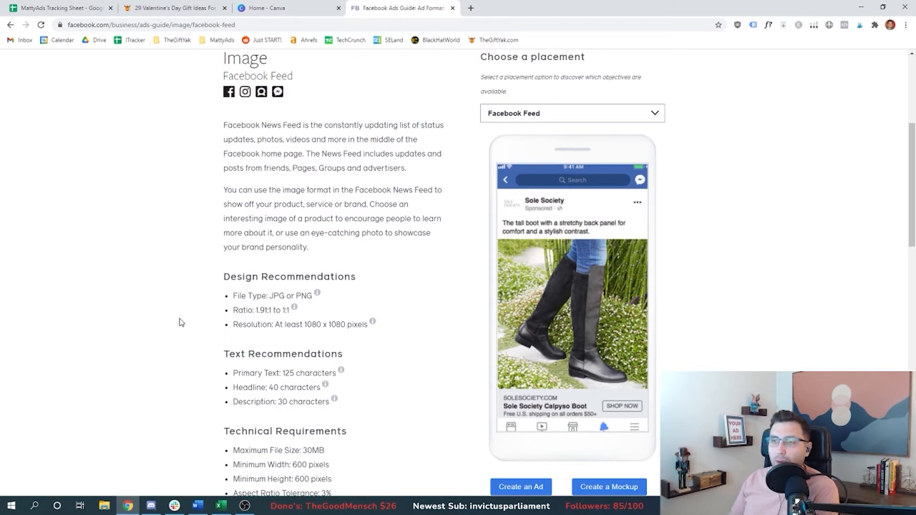
{"action": "scroll", "coordinate": [368, 292], "scroll_direction": "up", "scroll_amount": 5}
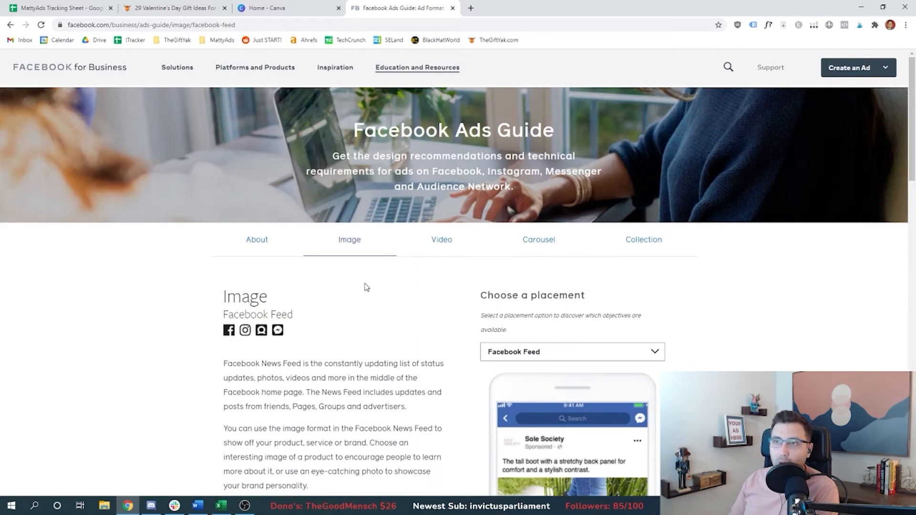
{"action": "left_click", "coordinate": [443, 239]}
{"action": "scroll", "coordinate": [213, 295], "scroll_direction": "down", "scroll_amount": 6}
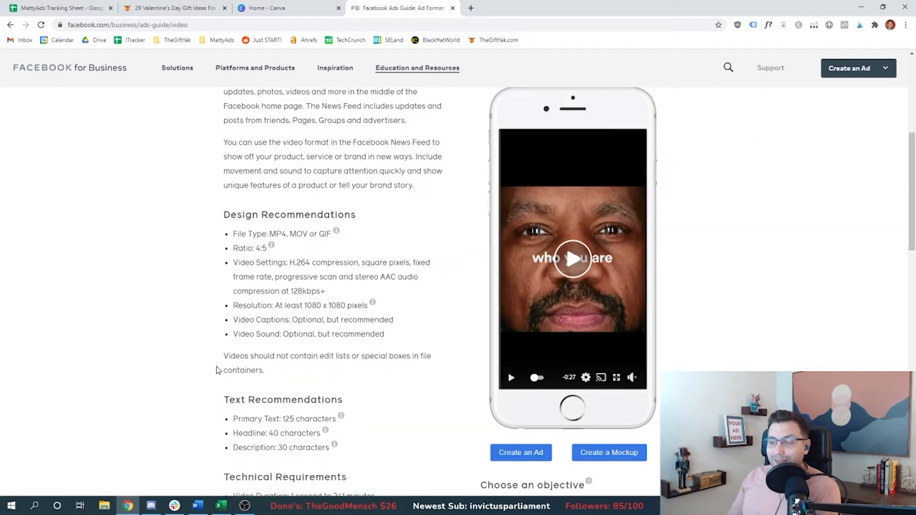
{"action": "scroll", "coordinate": [217, 368], "scroll_direction": "down", "scroll_amount": 1}
{"action": "left_click_drag", "start_coordinate": [340, 405], "coordinate": [360, 405]}
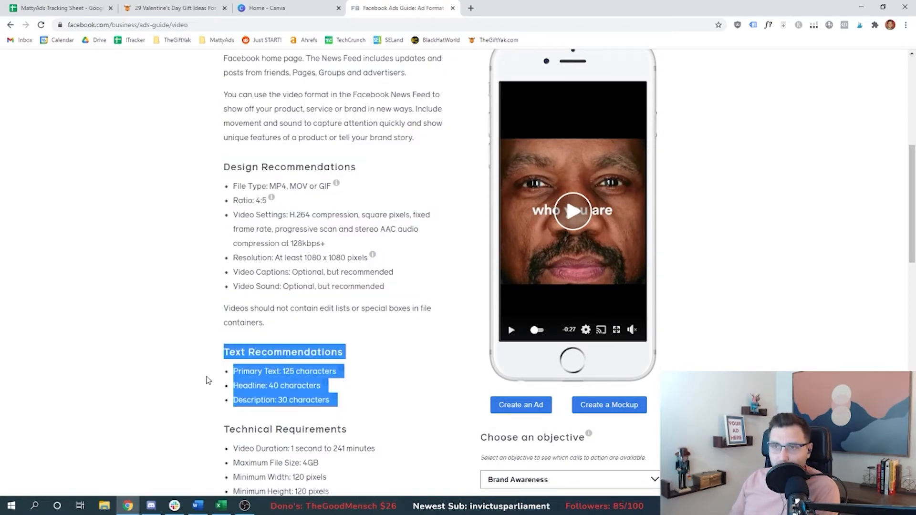
{"action": "left_click", "coordinate": [208, 380]}
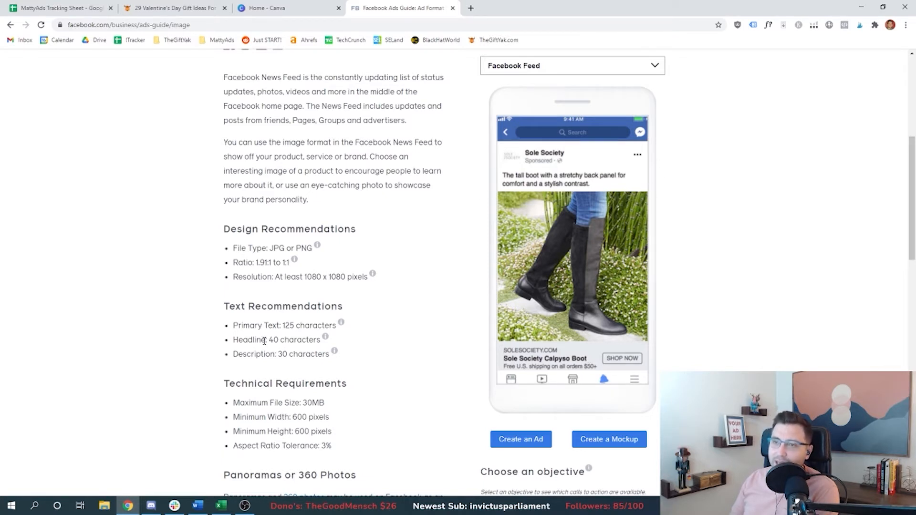
- Examine the headline character limit in the image ad specifications for the Facebook Feed
{"action": "triple_click", "coordinate": [282, 340]}
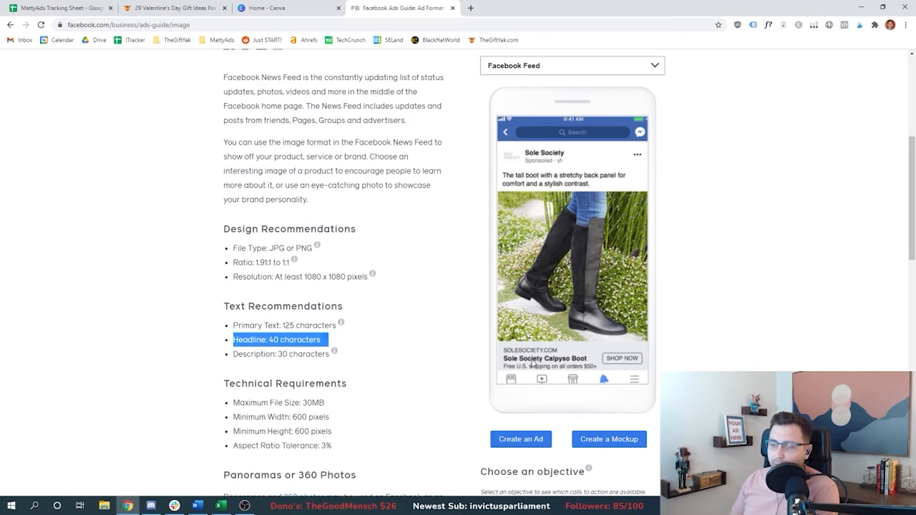
{"action": "left_click", "coordinate": [467, 361]}
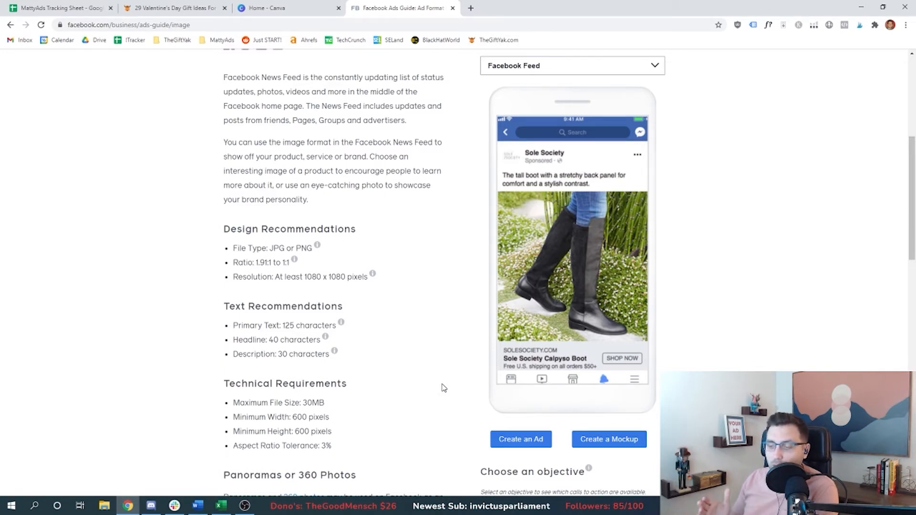
{"action": "scroll", "coordinate": [454, 292], "scroll_direction": "up", "scroll_amount": 6}
- Switch to Canva, reorder its browser tab after the Ads Guide, and open the list of all designs
{"action": "left_click", "coordinate": [246, 6]}
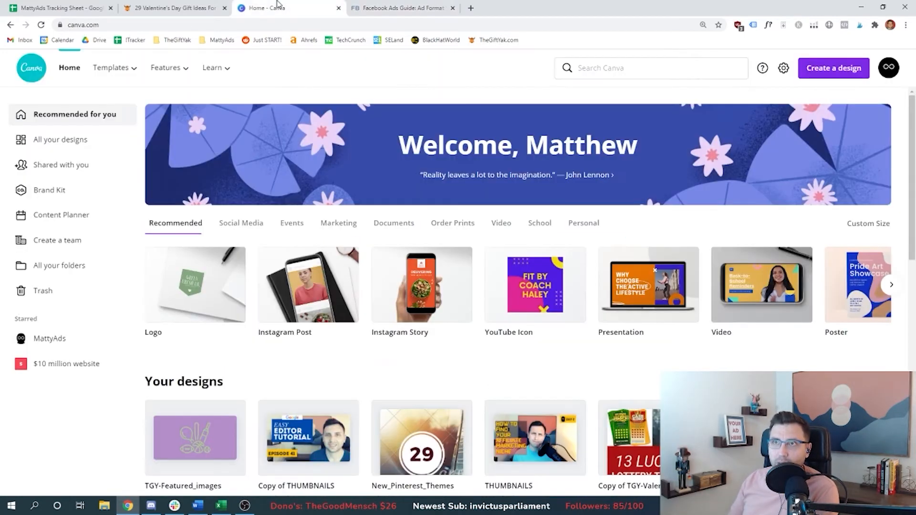
{"action": "left_click_drag", "start_coordinate": [247, 6], "coordinate": [372, 4]}
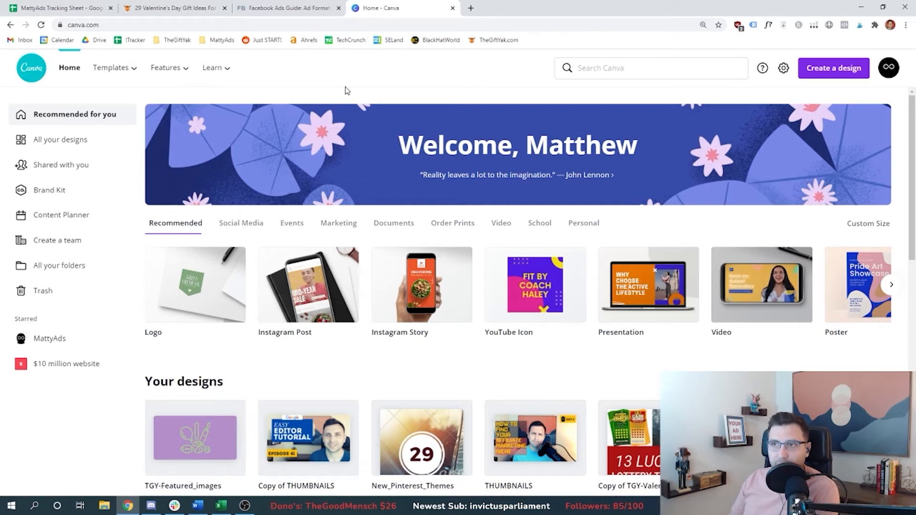
{"action": "left_click", "coordinate": [71, 146]}
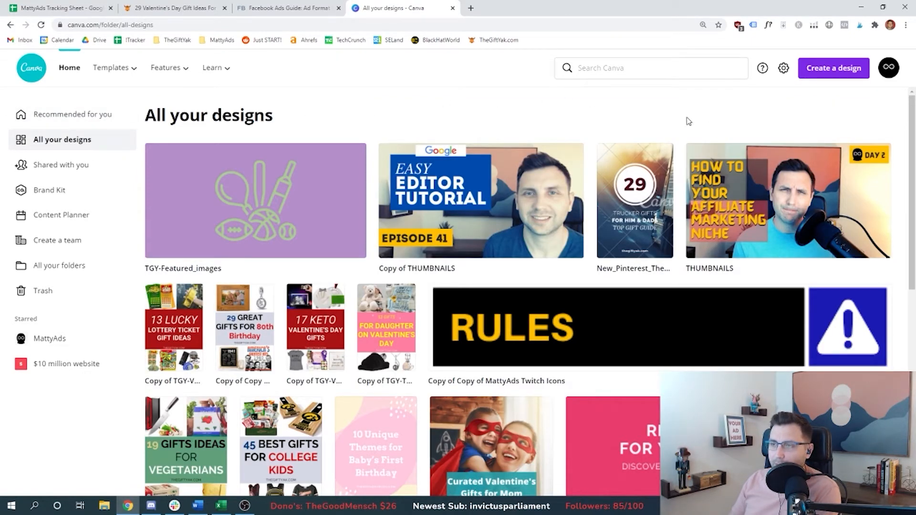
{"action": "left_click", "coordinate": [833, 68]}
{"action": "left_click", "coordinate": [779, 97]}
{"action": "left_click", "coordinate": [818, 69]}
{"action": "type", "text": "faceb"}
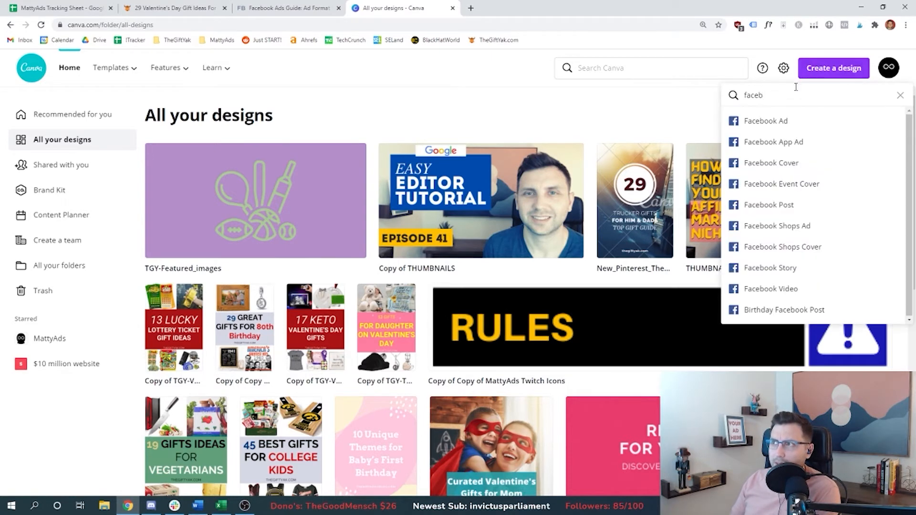
- Create a new custom-size design of 1080 × 1080 px
{"action": "left_click", "coordinate": [826, 72]}
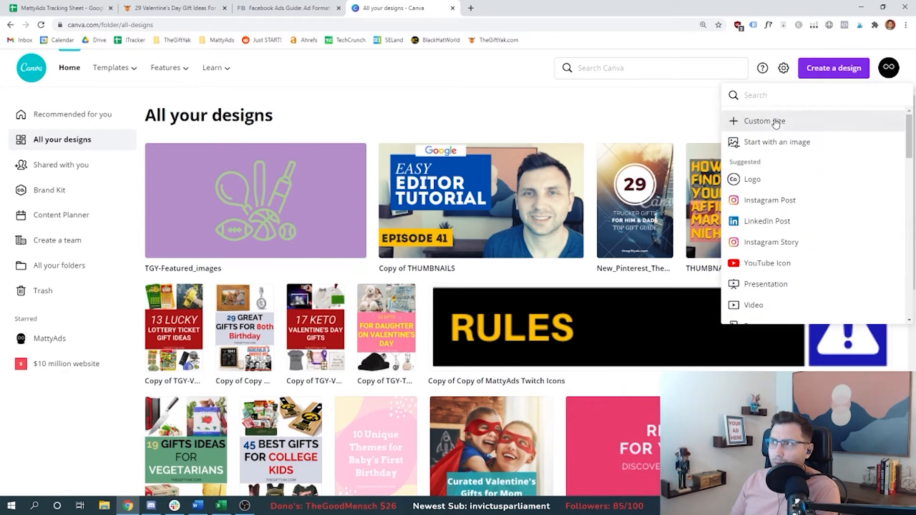
{"action": "left_click", "coordinate": [832, 121]}
{"action": "type", "text": "1080"}
{"action": "key", "text": "Tab"}
{"action": "type", "text": "1080"}
{"action": "key", "text": "Return"}
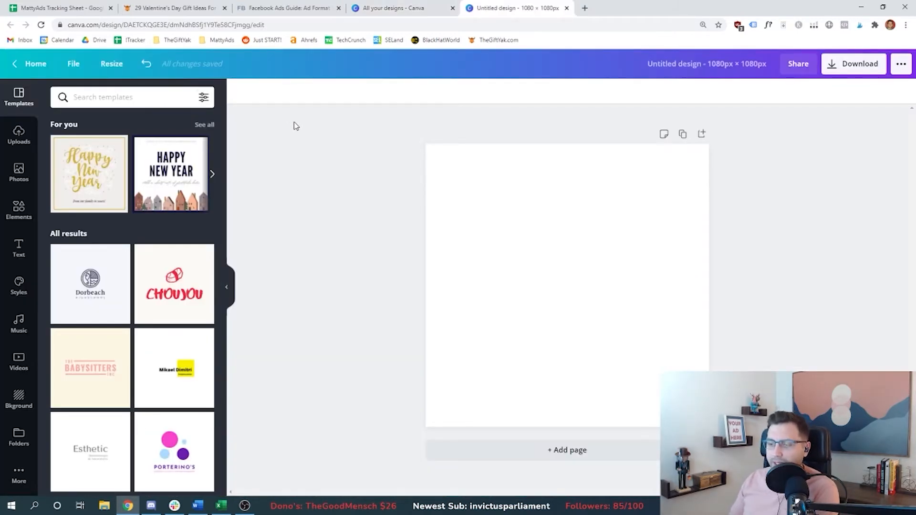
- Switch to TheGiftYak's Valentine's Day gift ideas for mom article and examine its title
{"action": "key", "text": "ctrl+2"}
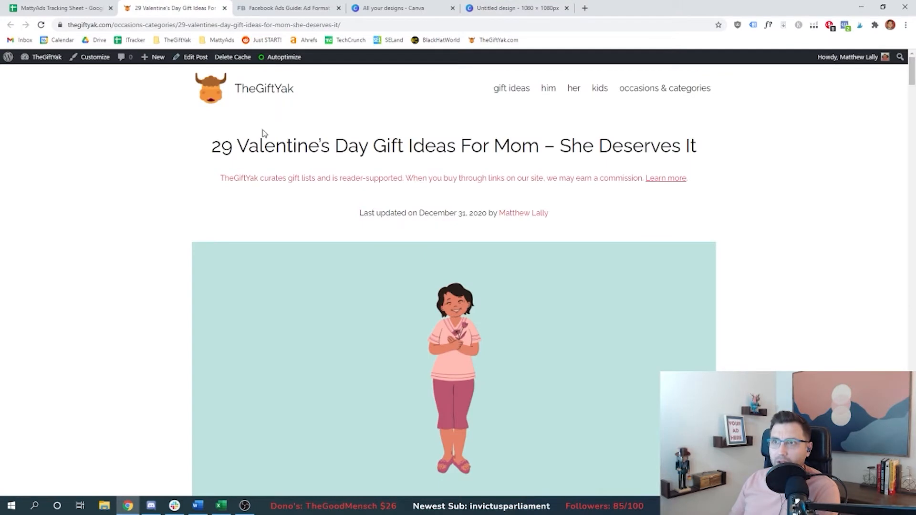
{"action": "left_click_drag", "start_coordinate": [235, 144], "coordinate": [756, 150]}
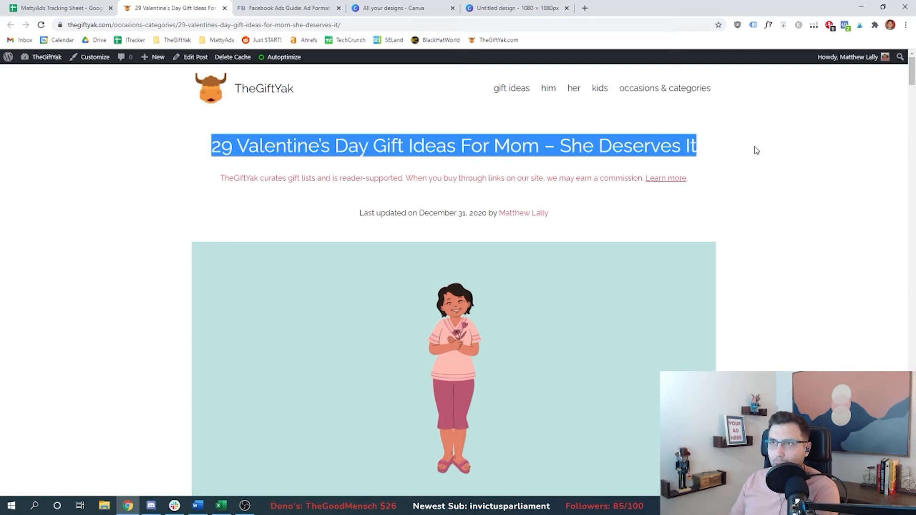
{"action": "left_click", "coordinate": [709, 116]}
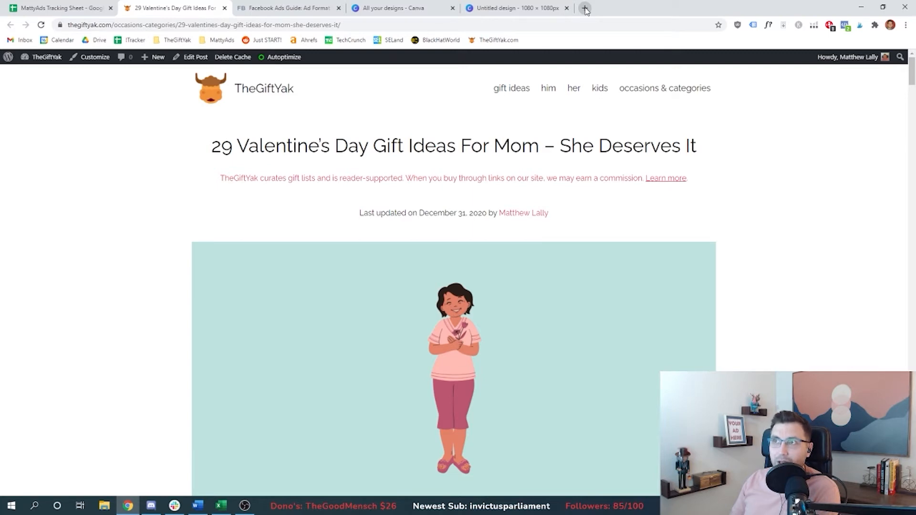
- Open Facebook in a new tab, search for gifts.com and open the first Gifts.com page
{"action": "left_click", "coordinate": [584, 9]}
{"action": "type", "text": "fa"}
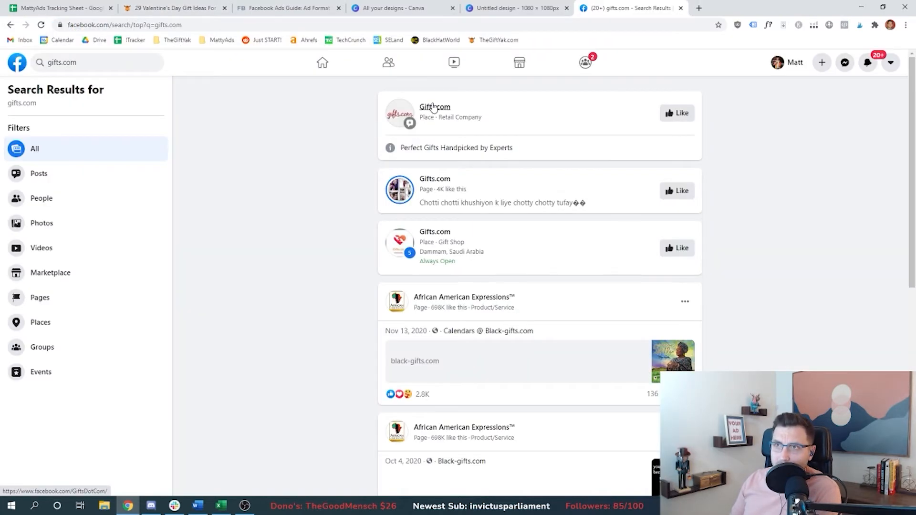
{"action": "left_click", "coordinate": [433, 108]}
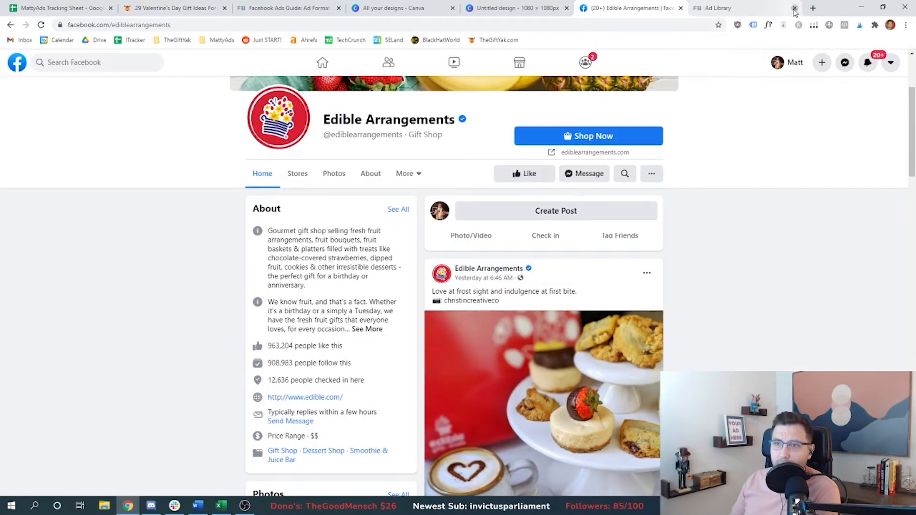
- Open the Page Transparency details of the Edible Arrangements page and go to its Ad Library
{"action": "scroll", "coordinate": [196, 256], "scroll_direction": "down", "scroll_amount": 4}
{"action": "scroll", "coordinate": [197, 258], "scroll_direction": "down", "scroll_amount": 5}
{"action": "left_click", "coordinate": [392, 231]}
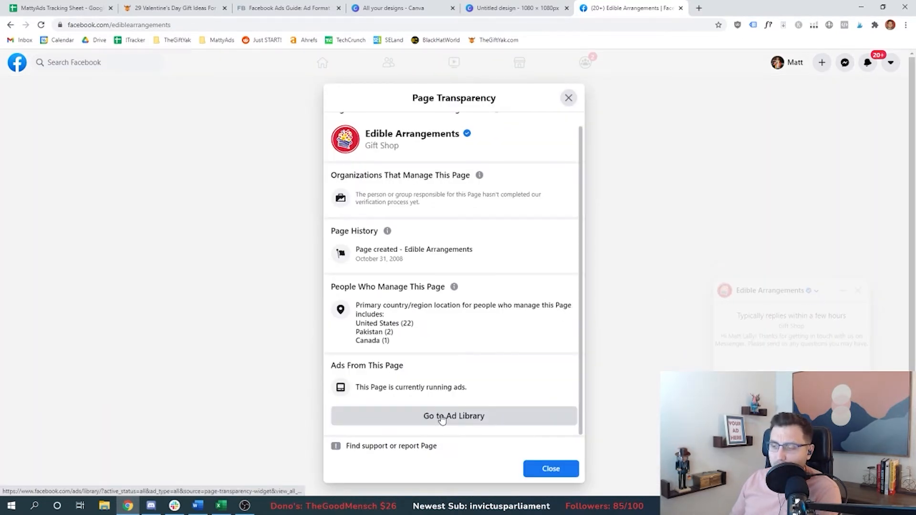
{"action": "left_click", "coordinate": [441, 420]}
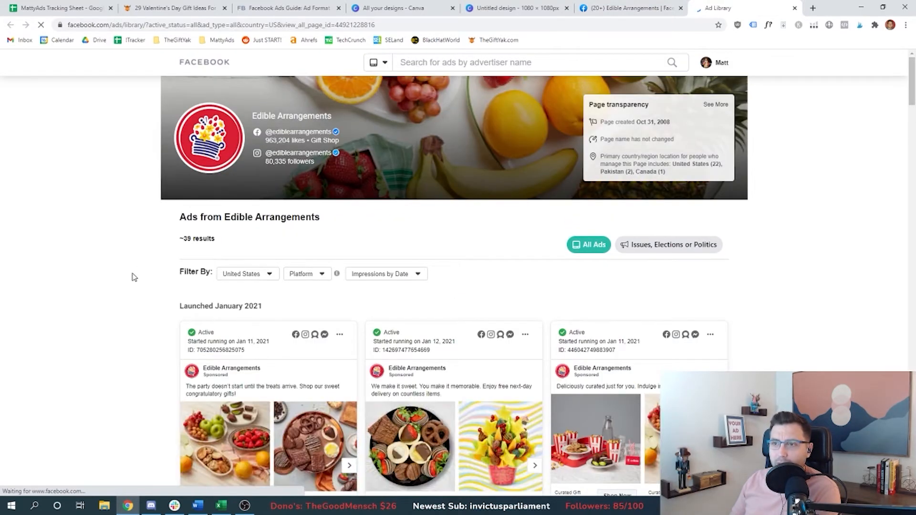
- Examine the Edible Arrangements ads launched in January 2021 and play the "Start Creating Today!" video ad
{"action": "scroll", "coordinate": [136, 276], "scroll_direction": "down", "scroll_amount": 8}
{"action": "scroll", "coordinate": [189, 341], "scroll_direction": "down", "scroll_amount": 1}
{"action": "left_click_drag", "start_coordinate": [186, 241], "coordinate": [234, 250]}
{"action": "left_click", "coordinate": [234, 253]}
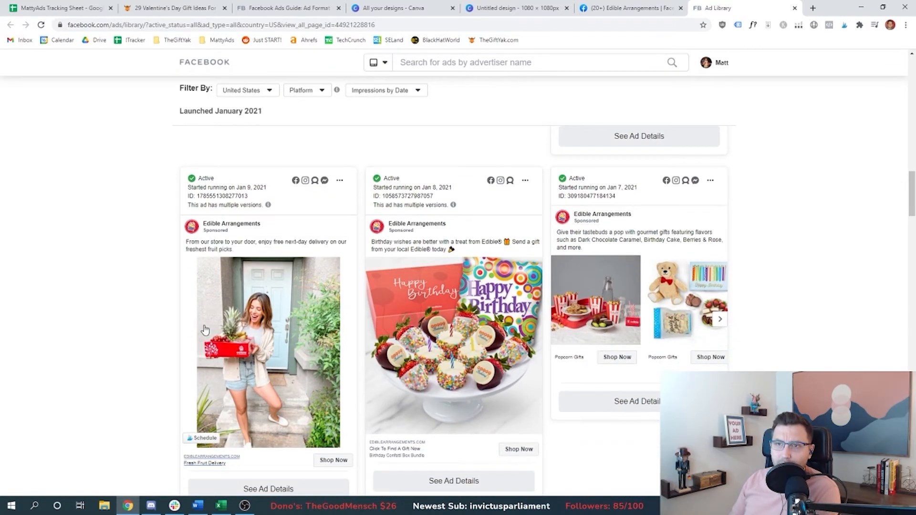
{"action": "scroll", "coordinate": [187, 338], "scroll_direction": "down", "scroll_amount": 1}
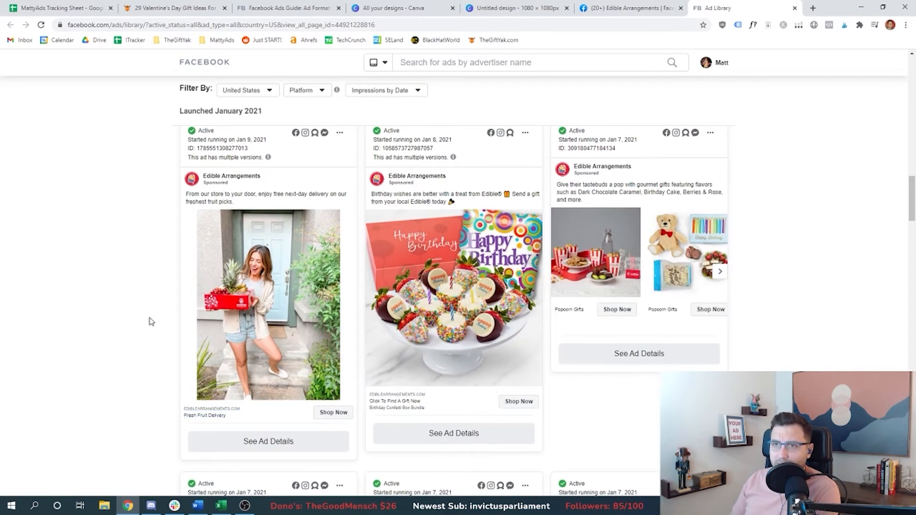
{"action": "scroll", "coordinate": [155, 362], "scroll_direction": "down", "scroll_amount": 5}
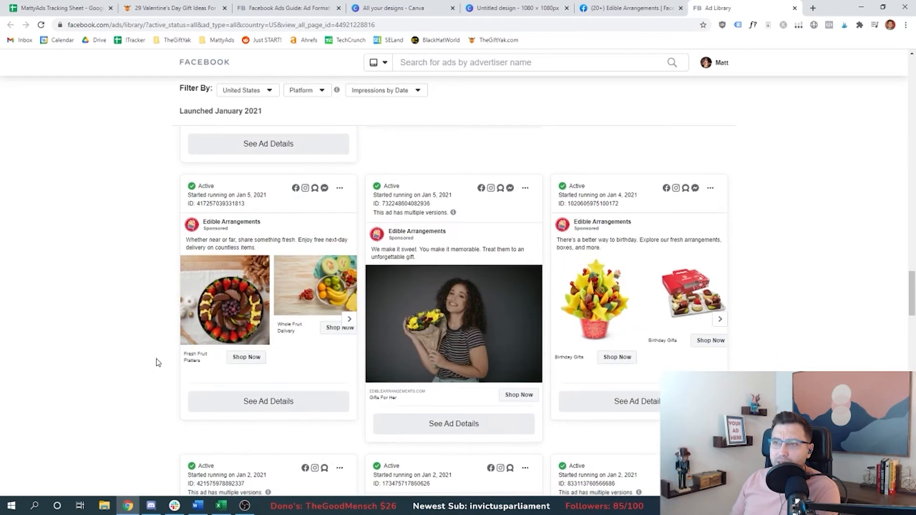
{"action": "scroll", "coordinate": [157, 363], "scroll_direction": "down", "scroll_amount": 4}
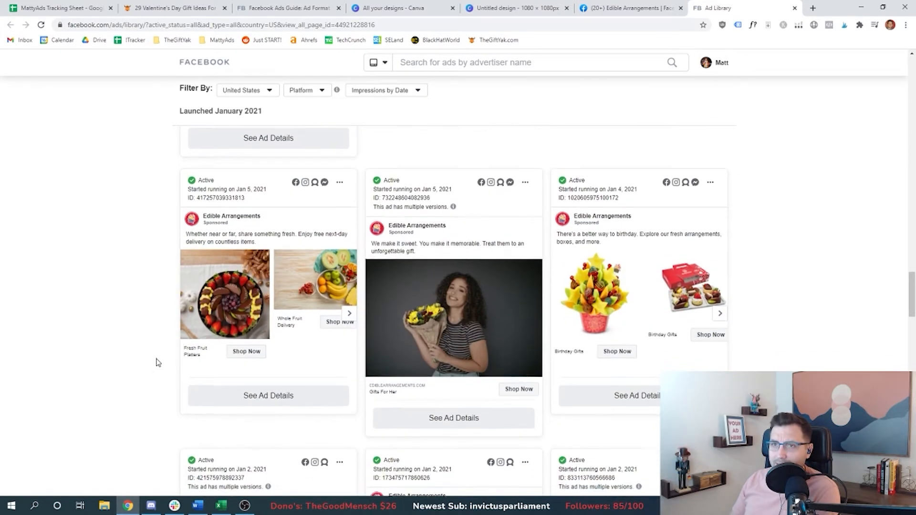
{"action": "scroll", "coordinate": [158, 362], "scroll_direction": "down", "scroll_amount": 3}
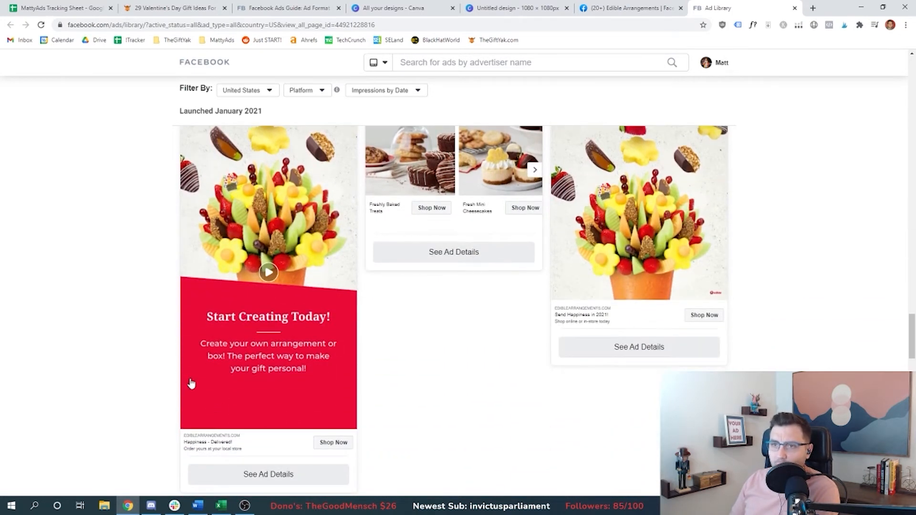
{"action": "left_click", "coordinate": [260, 277]}
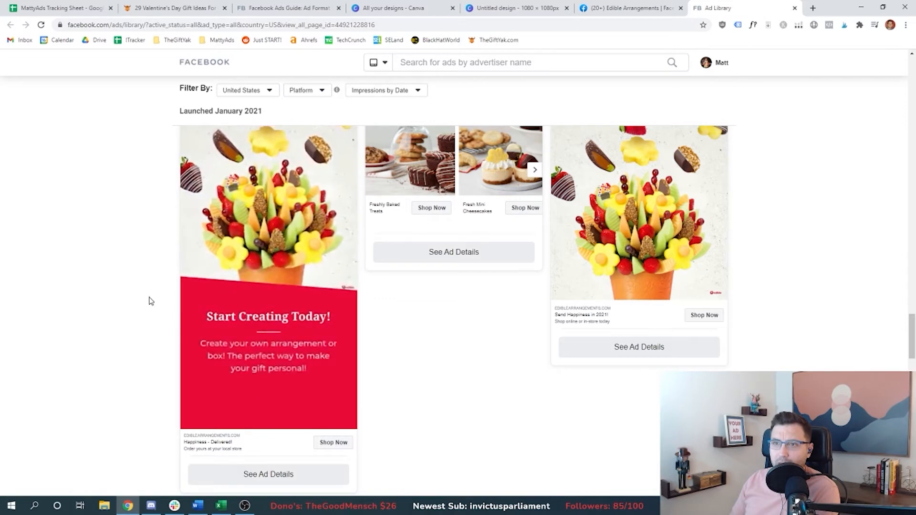
- Pause the "Start Creating Today!" video ad and look through more of the Edible Arrangements ads
{"action": "mouse_move", "coordinate": [234, 301]}
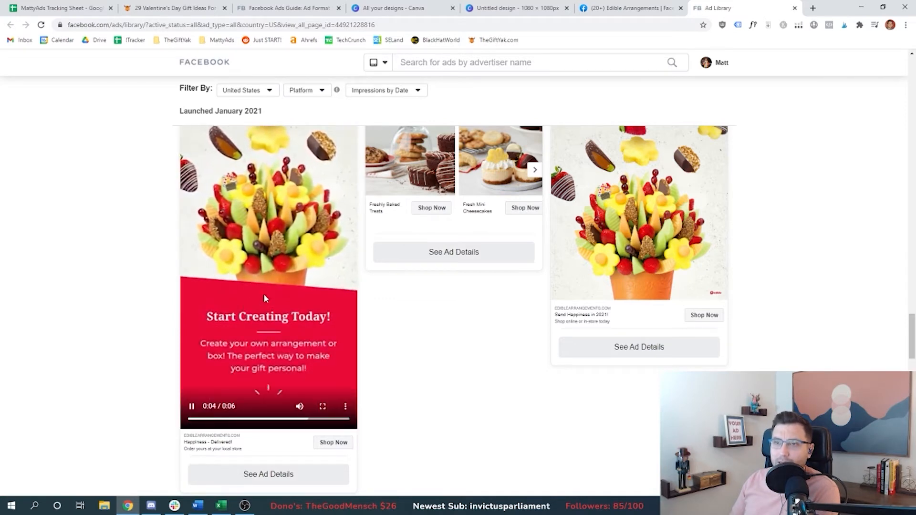
{"action": "left_click", "coordinate": [192, 408]}
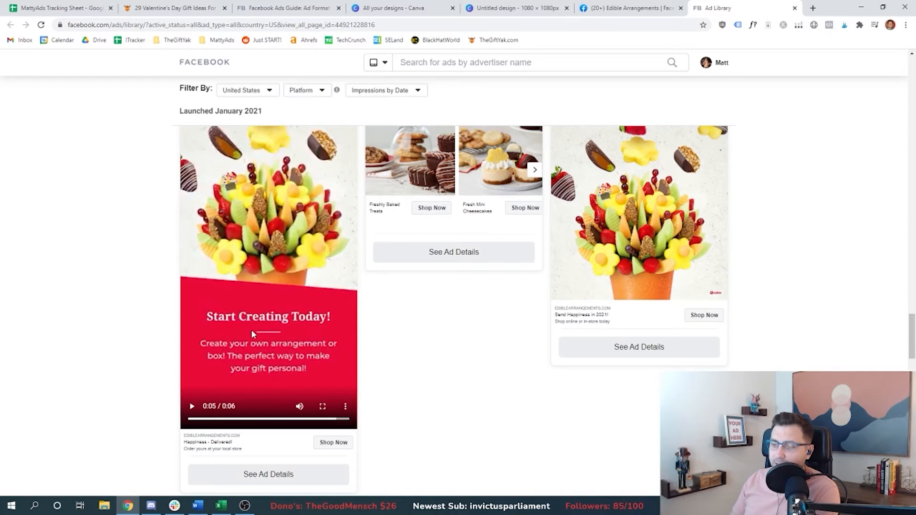
{"action": "scroll", "coordinate": [174, 270], "scroll_direction": "down", "scroll_amount": 8}
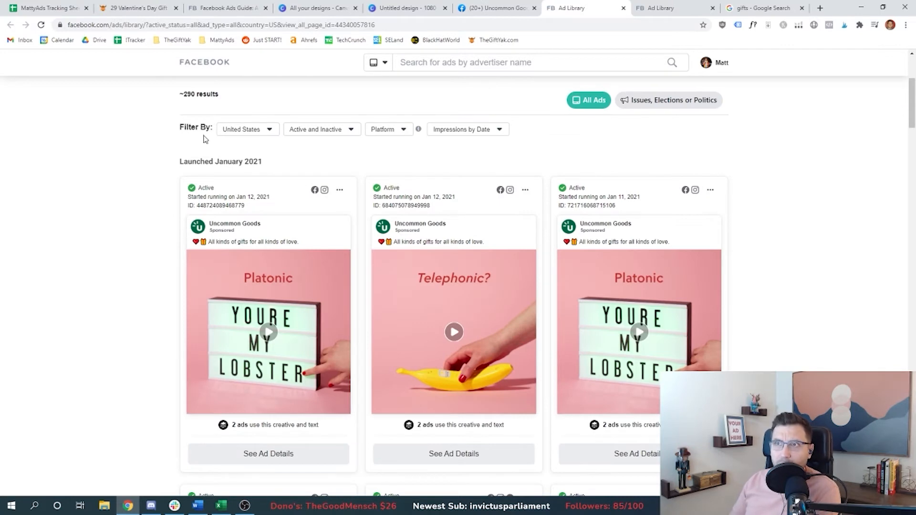
- Play the first "Platonic" video ad of Uncommon Goods and examine the page's ads back to November 2020
{"action": "scroll", "coordinate": [166, 233], "scroll_direction": "up", "scroll_amount": 2}
{"action": "scroll", "coordinate": [166, 233], "scroll_direction": "up", "scroll_amount": 3}
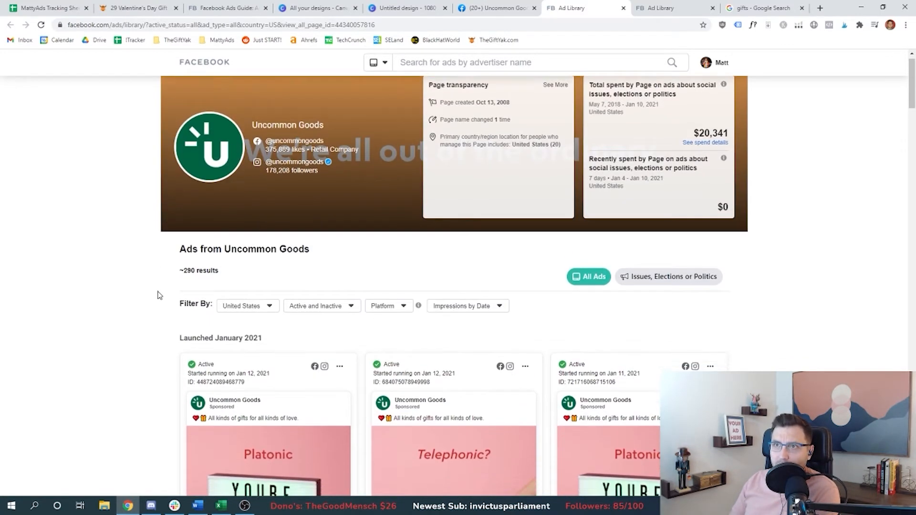
{"action": "scroll", "coordinate": [163, 286], "scroll_direction": "down", "scroll_amount": 7}
{"action": "scroll", "coordinate": [196, 282], "scroll_direction": "up", "scroll_amount": 1}
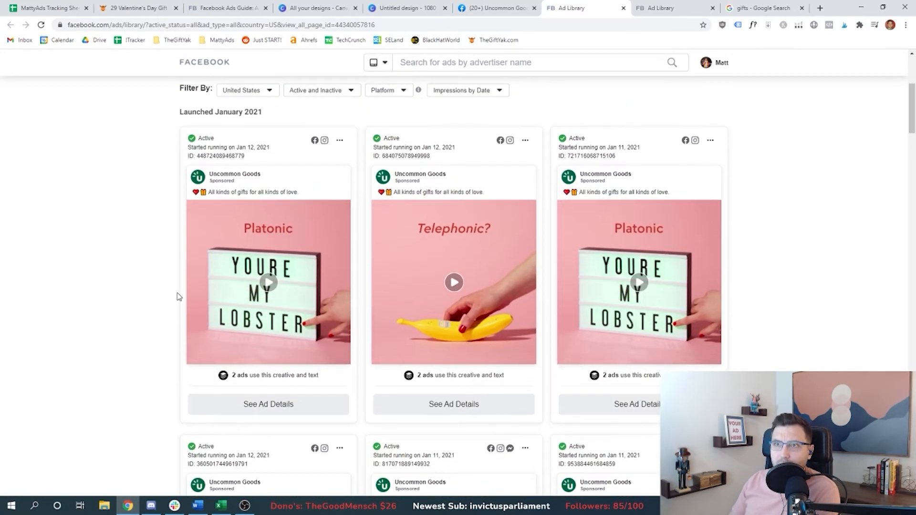
{"action": "left_click", "coordinate": [268, 284]}
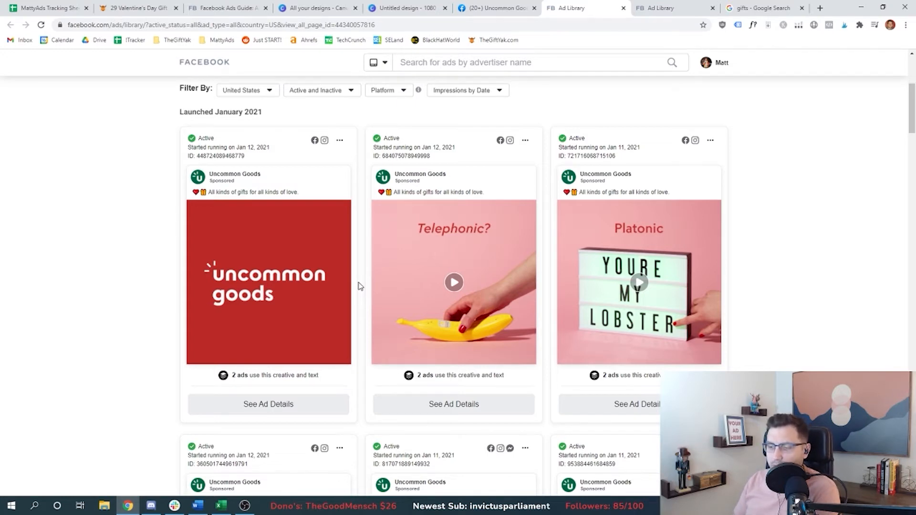
{"action": "scroll", "coordinate": [360, 287], "scroll_direction": "down", "scroll_amount": 5}
{"action": "scroll", "coordinate": [180, 283], "scroll_direction": "down", "scroll_amount": 8}
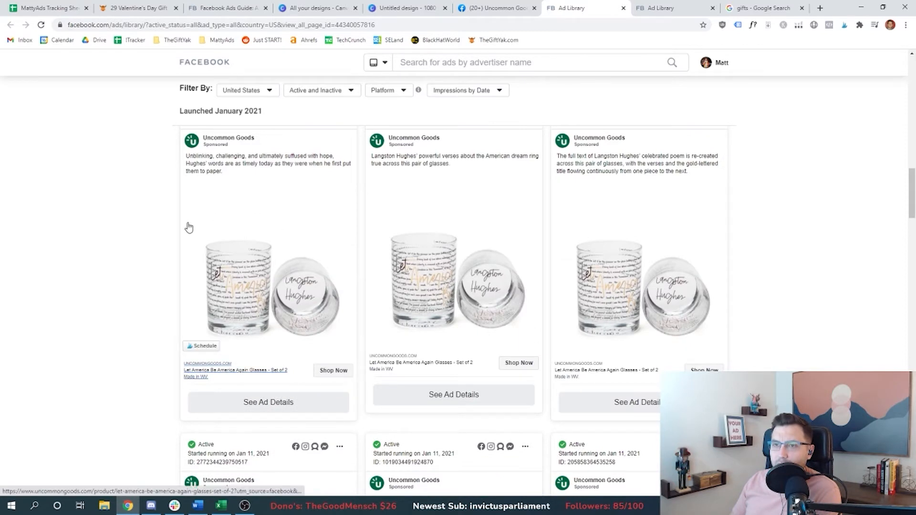
{"action": "scroll", "coordinate": [189, 227], "scroll_direction": "down", "scroll_amount": 10}
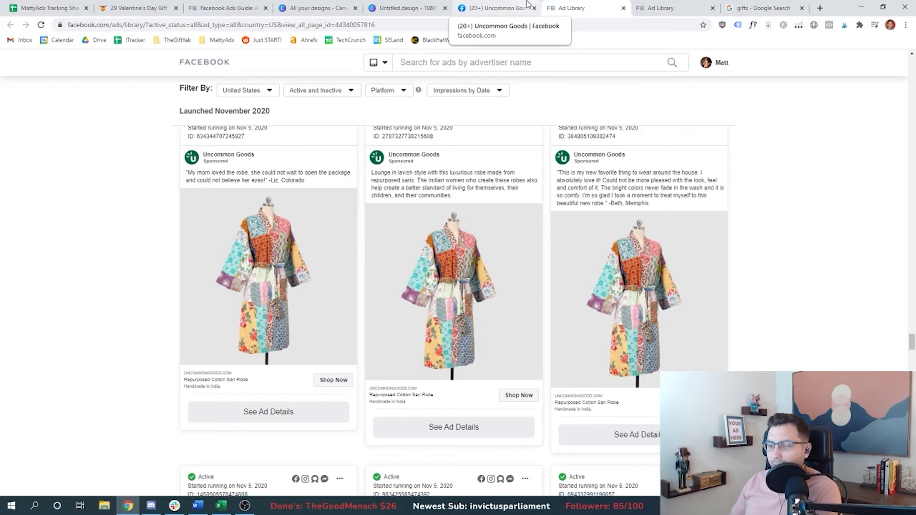
- Return to the blank 1080 × 1080 px design in Canva and search the templates for "facebook ads"
{"action": "left_click", "coordinate": [408, 8]}
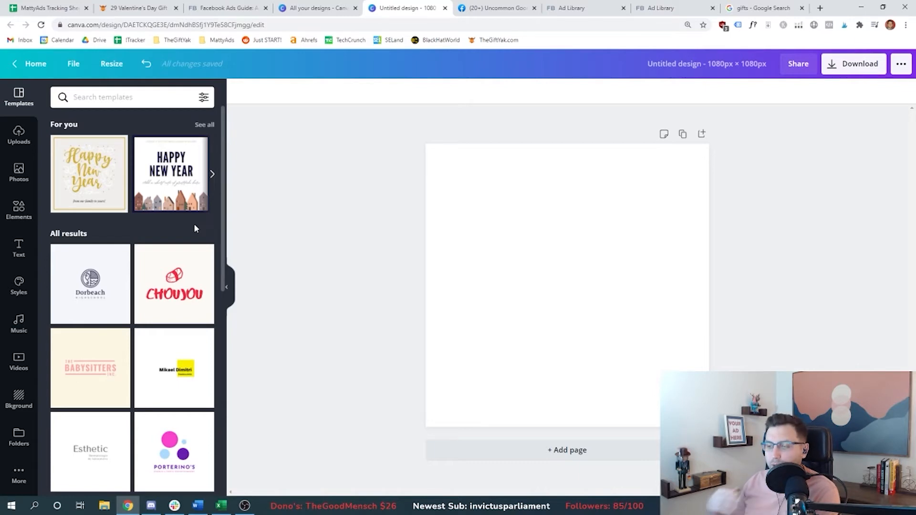
{"action": "scroll", "coordinate": [177, 241], "scroll_direction": "down", "scroll_amount": 8}
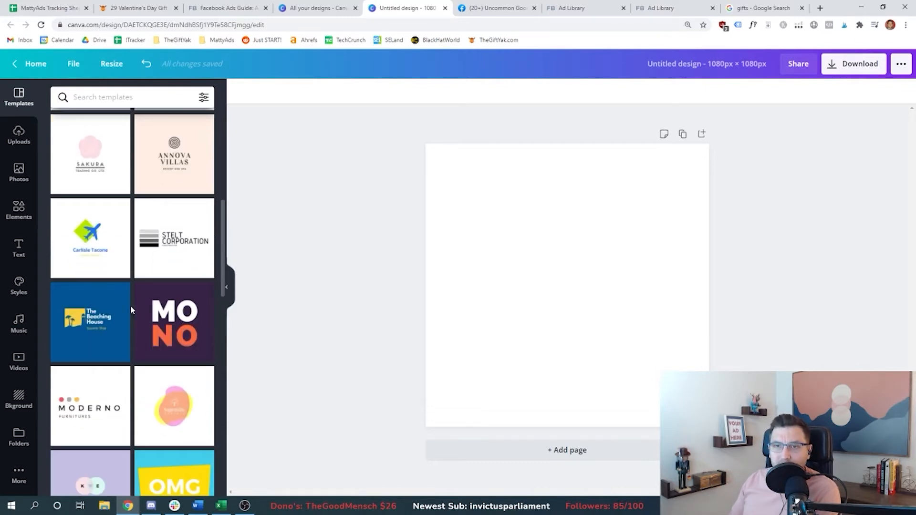
{"action": "scroll", "coordinate": [130, 280], "scroll_direction": "up", "scroll_amount": 10}
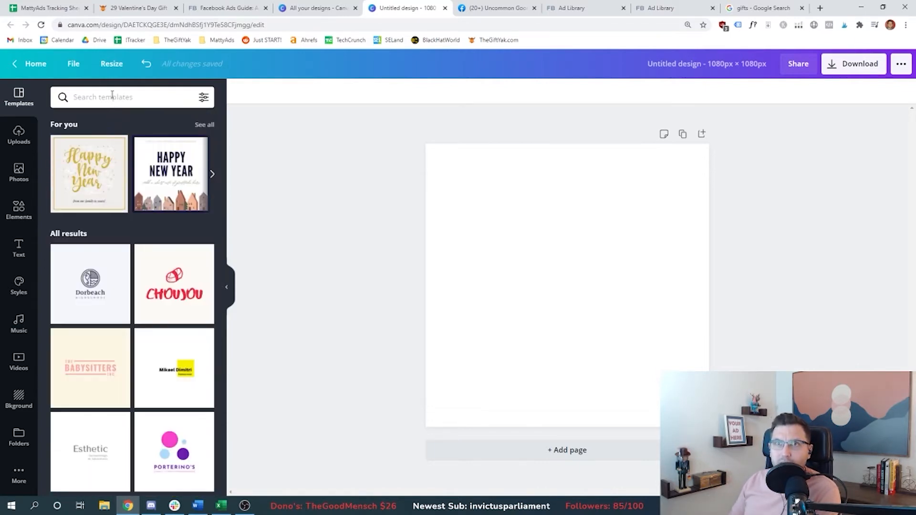
{"action": "left_click", "coordinate": [112, 95]}
{"action": "type", "text": "faceb"}
{"action": "key", "text": "Return"}
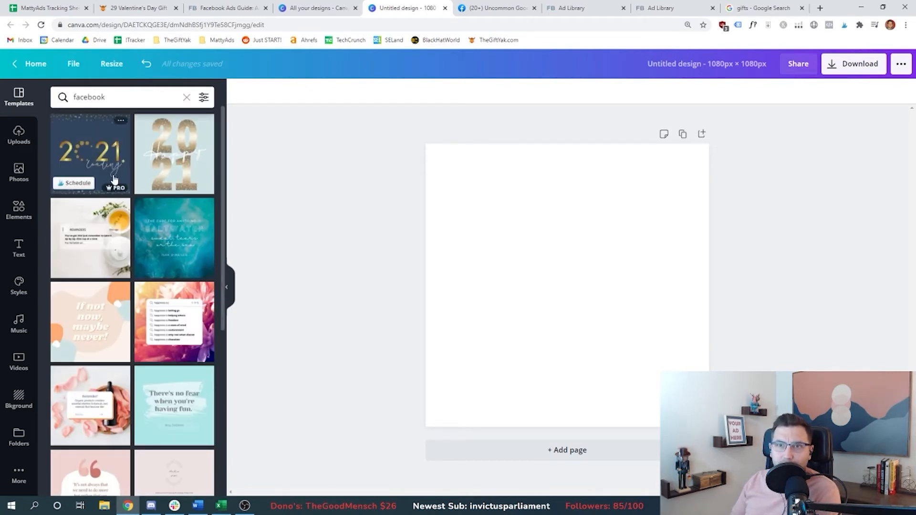
{"action": "type", "text": "ads"}
{"action": "key", "text": "Return"}
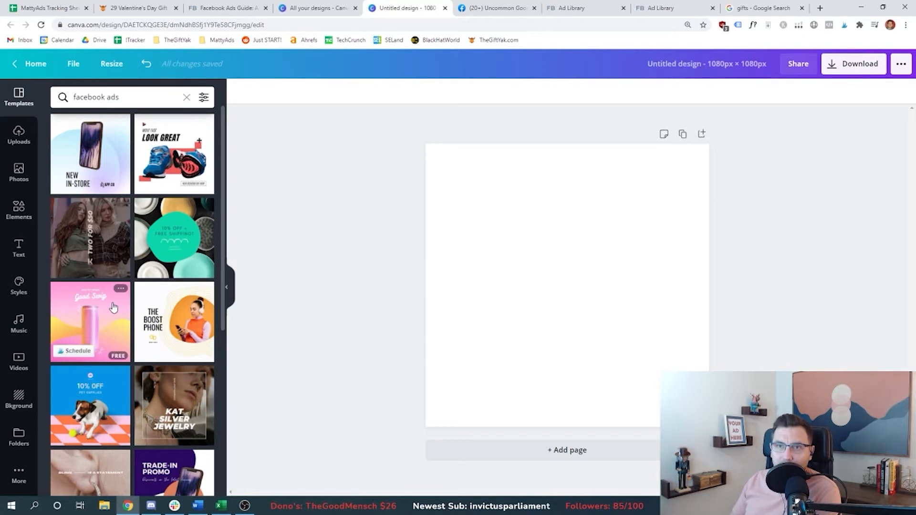
- Try the "Good Swig" template and remove its drink can and both white burst accents
{"action": "left_click", "coordinate": [103, 315]}
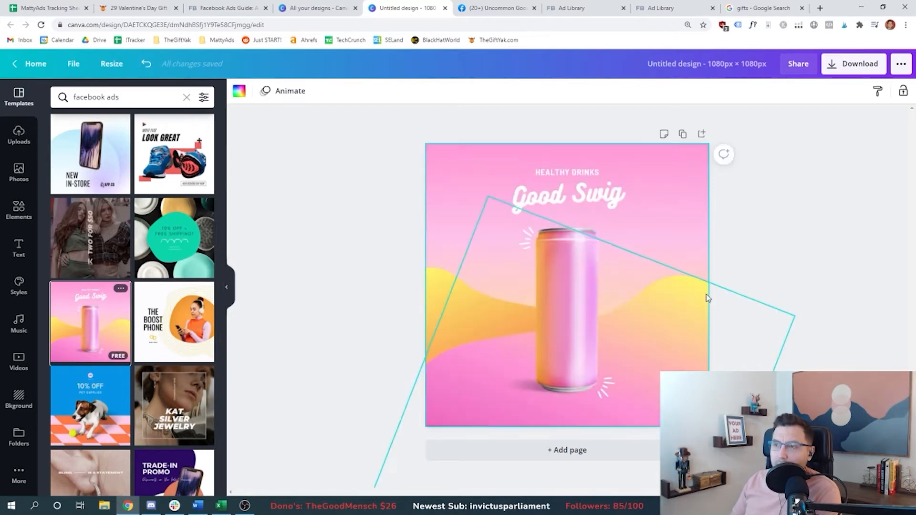
{"action": "left_click", "coordinate": [539, 267]}
{"action": "key", "text": "Delete"}
{"action": "left_click", "coordinate": [530, 234]}
{"action": "key", "text": "Delete"}
{"action": "left_click", "coordinate": [606, 380]}
{"action": "key", "text": "Delete"}
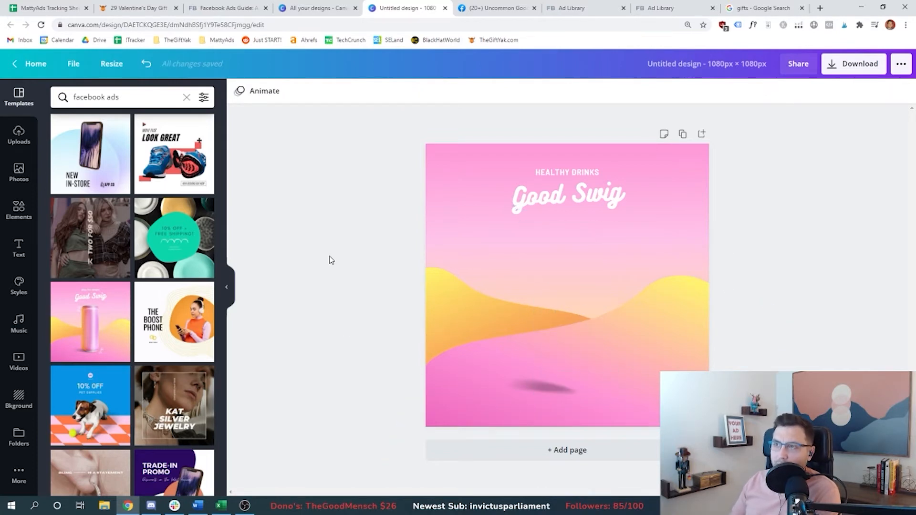
- Try the "new collection sneak peek" and "School Days Series" templates and select the "School Days" heading for editing
{"action": "scroll", "coordinate": [123, 287], "scroll_direction": "down", "scroll_amount": 6}
{"action": "left_click", "coordinate": [123, 286]}
{"action": "scroll", "coordinate": [123, 287], "scroll_direction": "down", "scroll_amount": 2}
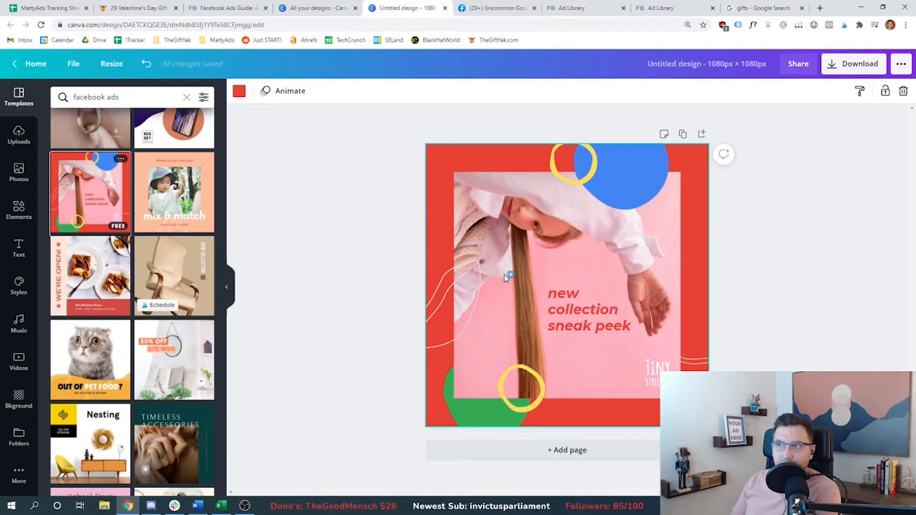
{"action": "left_click", "coordinate": [146, 334]}
{"action": "scroll", "coordinate": [146, 334], "scroll_direction": "down", "scroll_amount": 5}
{"action": "left_click", "coordinate": [90, 288]}
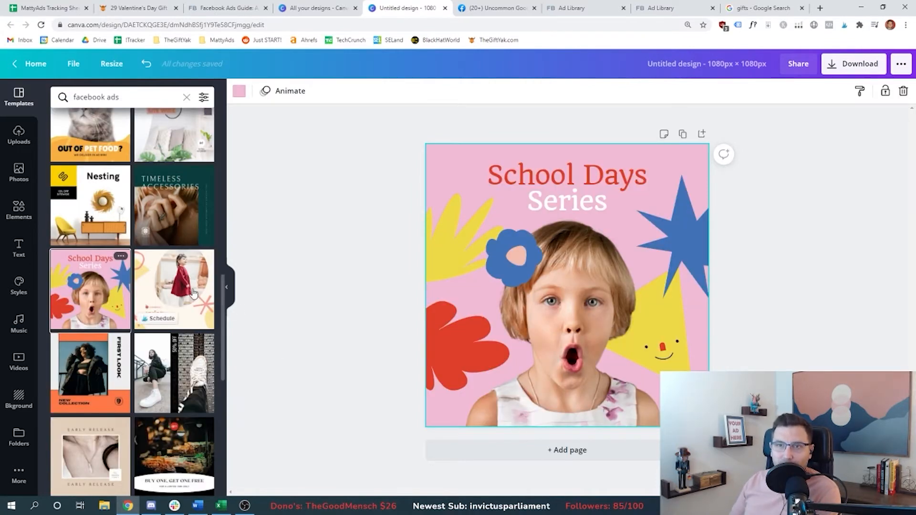
{"action": "left_click", "coordinate": [520, 210]}
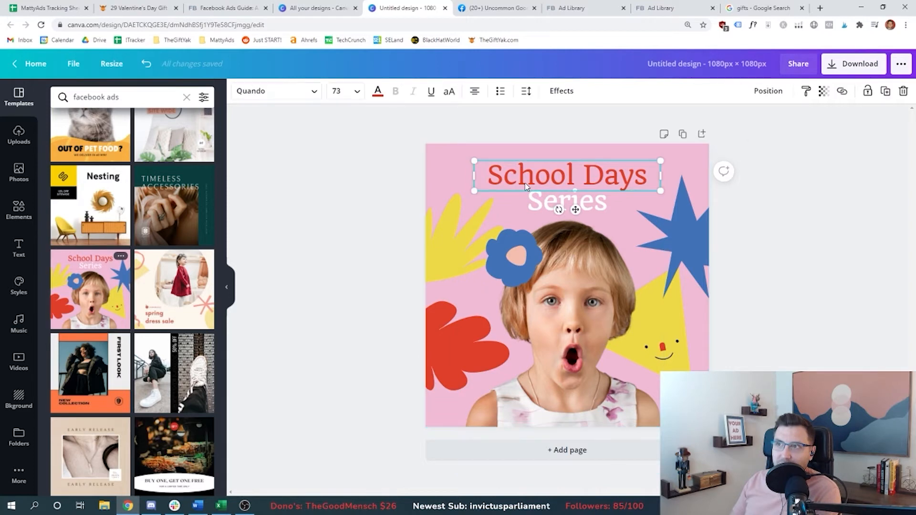
{"action": "triple_click", "coordinate": [527, 185]}
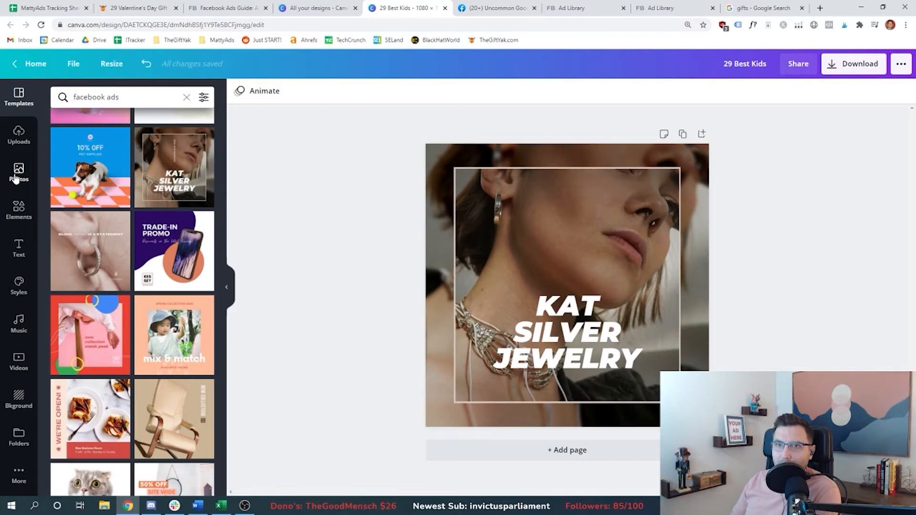
- Search the photos for "mom gift" and place the girl hiding a gift behind all elements of the "50% OFF SITE WIDE" template
{"action": "left_click", "coordinate": [15, 178]}
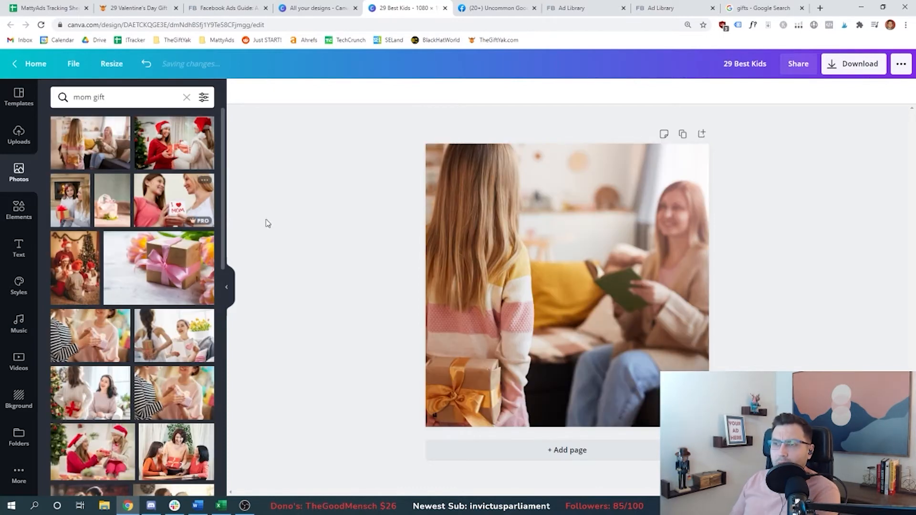
{"action": "left_click", "coordinate": [465, 174]}
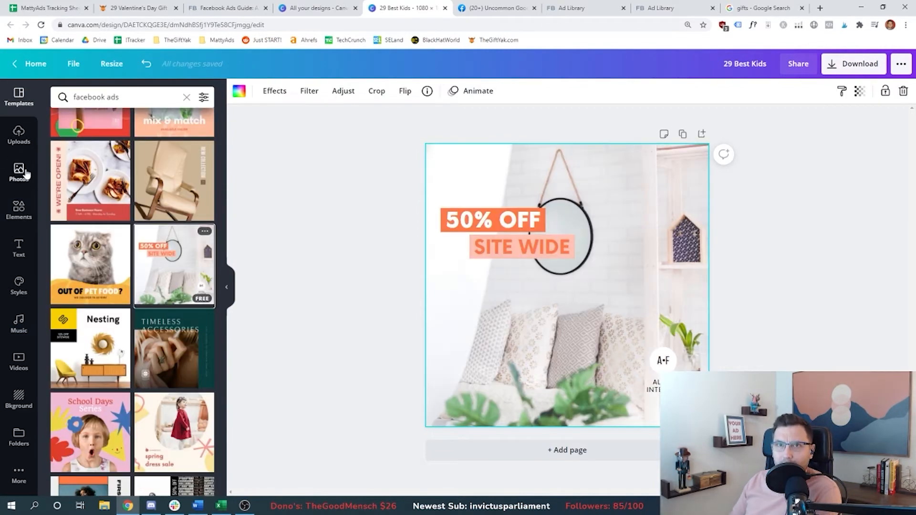
{"action": "left_click", "coordinate": [18, 172]}
{"action": "left_click_drag", "start_coordinate": [90, 142], "coordinate": [518, 210]}
{"action": "left_click_drag", "start_coordinate": [738, 351], "coordinate": [712, 352]}
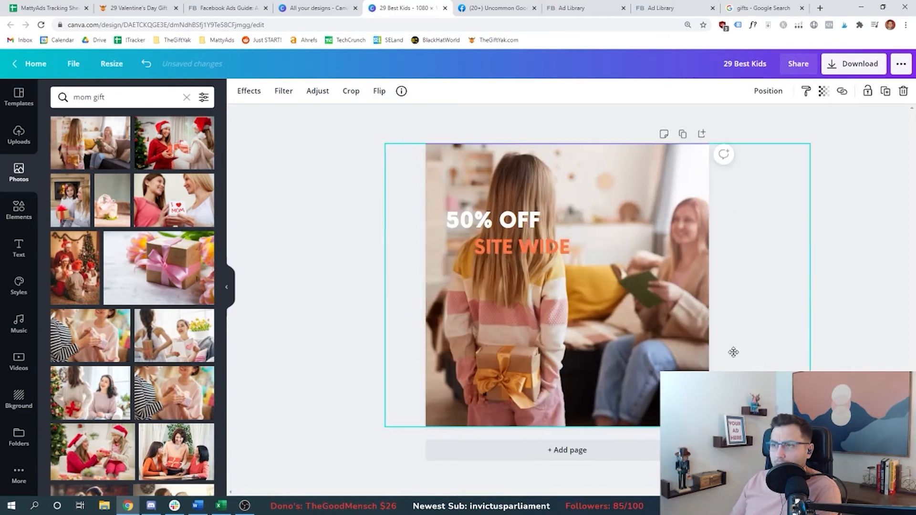
{"action": "left_click", "coordinate": [768, 91]}
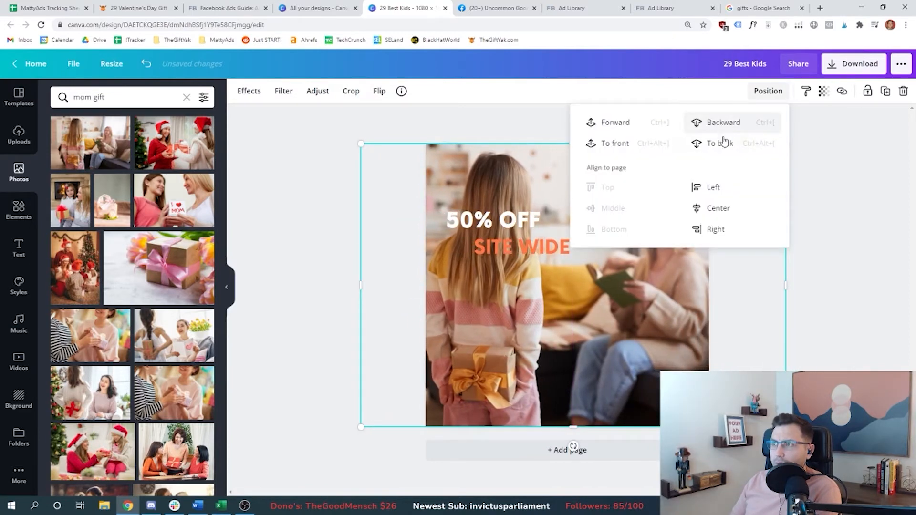
{"action": "left_click", "coordinate": [725, 143]}
- Replace the template's text lines with "29 UNIQUE" and "GIFTS FOR MOM" and widen the coloured bars behind them
{"action": "left_click", "coordinate": [538, 257]}
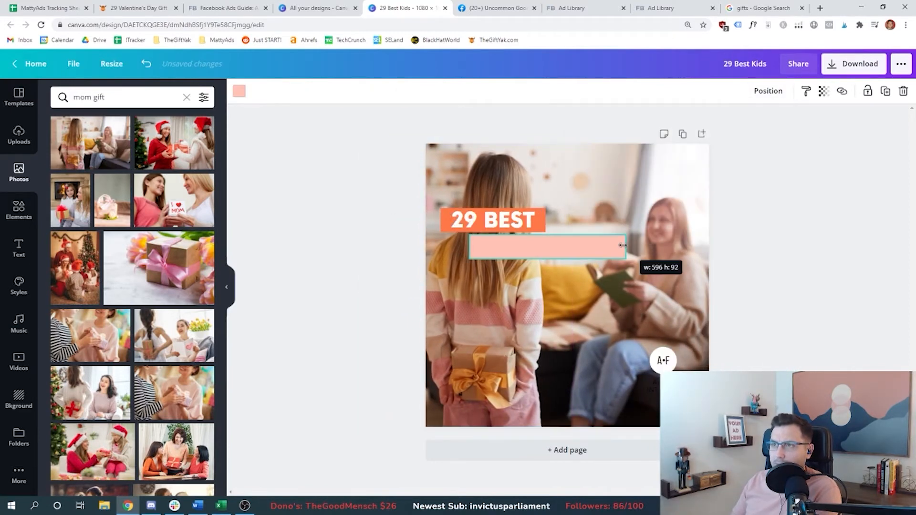
{"action": "left_click", "coordinate": [540, 256]}
{"action": "left_click", "coordinate": [468, 221]}
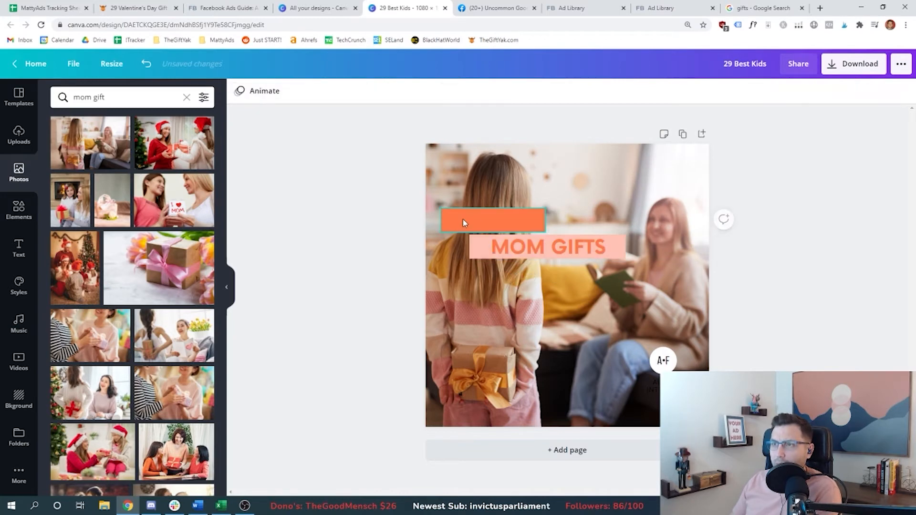
{"action": "left_click_drag", "start_coordinate": [488, 225], "coordinate": [517, 251]}
{"action": "left_click_drag", "start_coordinate": [574, 246], "coordinate": [618, 246]}
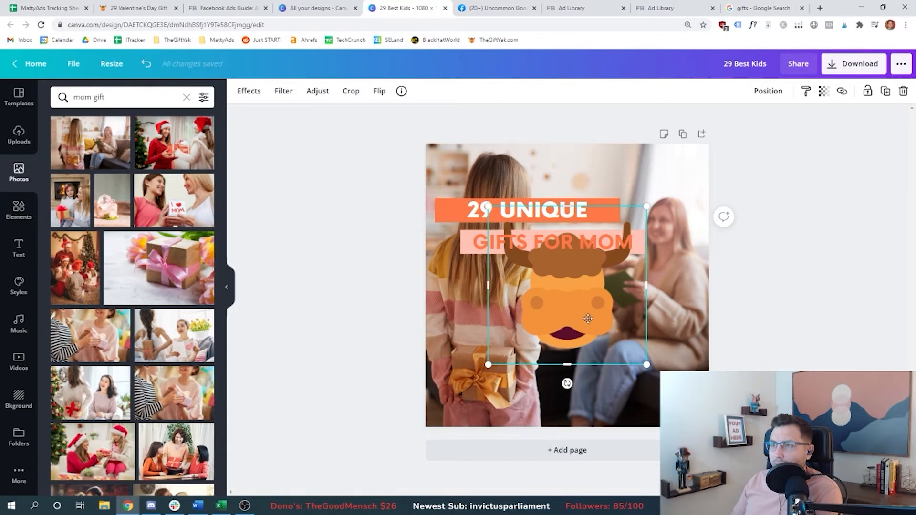
- Shrink the yak logo, place it in the ad's lower right corner with "THEGIFTYAK" beneath, and check the ad at reduced size
{"action": "left_click_drag", "start_coordinate": [586, 316], "coordinate": [608, 345]}
{"action": "left_click_drag", "start_coordinate": [670, 235], "coordinate": [556, 336]}
{"action": "left_click_drag", "start_coordinate": [535, 368], "coordinate": [637, 386]}
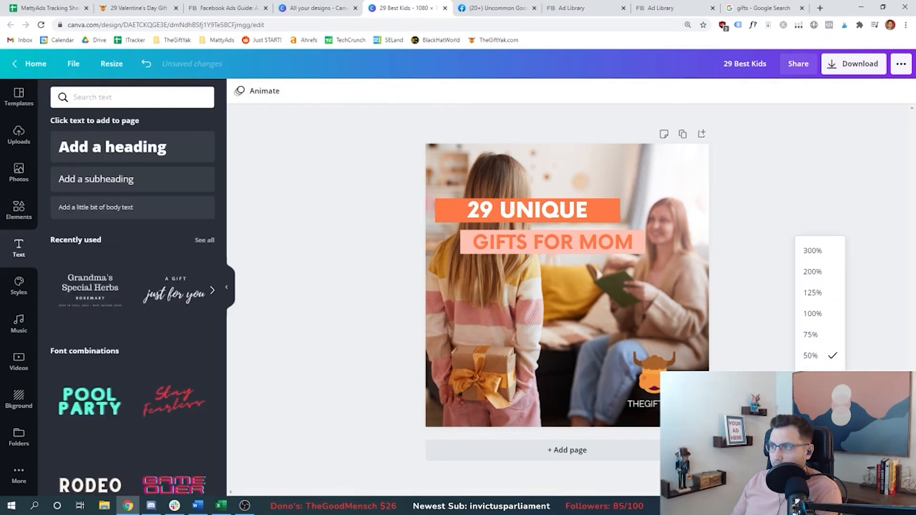
{"action": "left_click", "coordinate": [812, 376]}
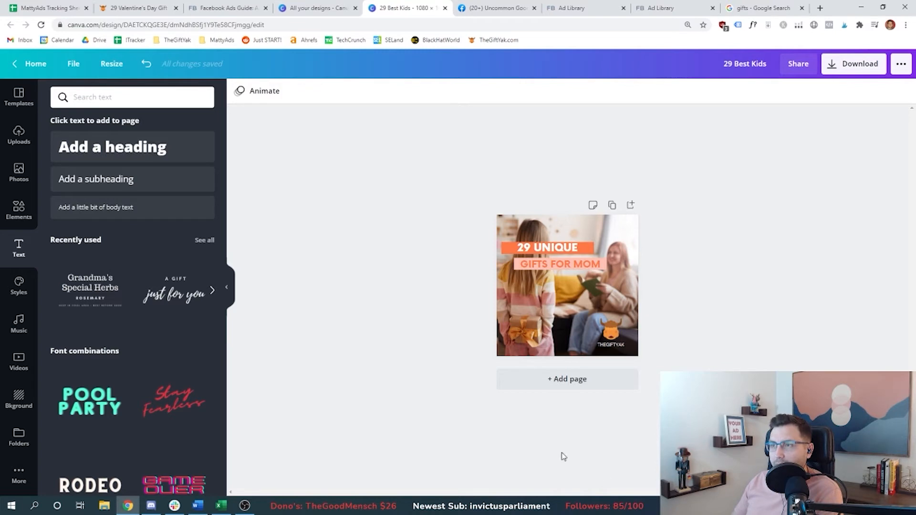
{"action": "left_click", "coordinate": [816, 388]}
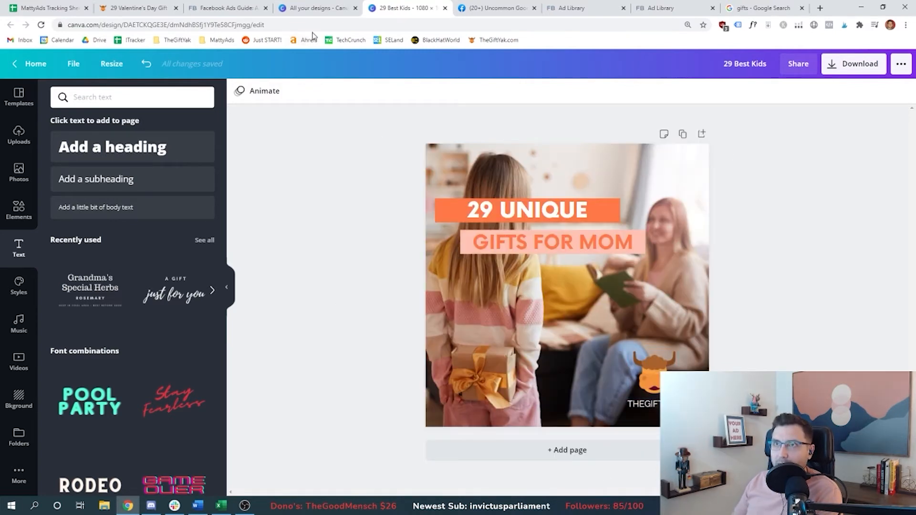
- Create a new custom-size design of 1080 × 1920 px from the Canva designs page
{"action": "left_click", "coordinate": [311, 6]}
{"action": "left_click", "coordinate": [773, 122]}
{"action": "double_click", "coordinate": [772, 123]}
{"action": "type", "text": "1080"}
{"action": "key", "text": "Tab"}
{"action": "type", "text": "1920"}
{"action": "key", "text": "Return"}
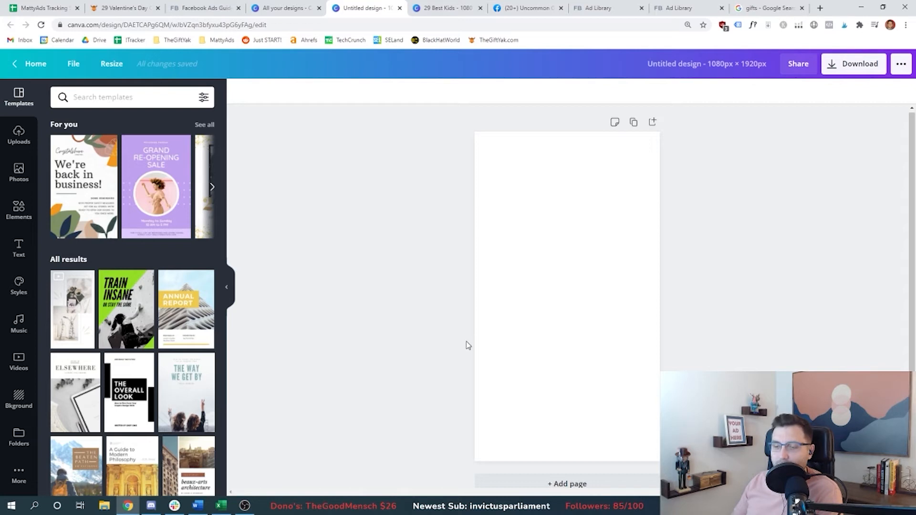
- Try to copy the square ad's contents into the 1080 × 1920 px design and delete the pasted content
{"action": "key", "text": "ctrl+Tab"}
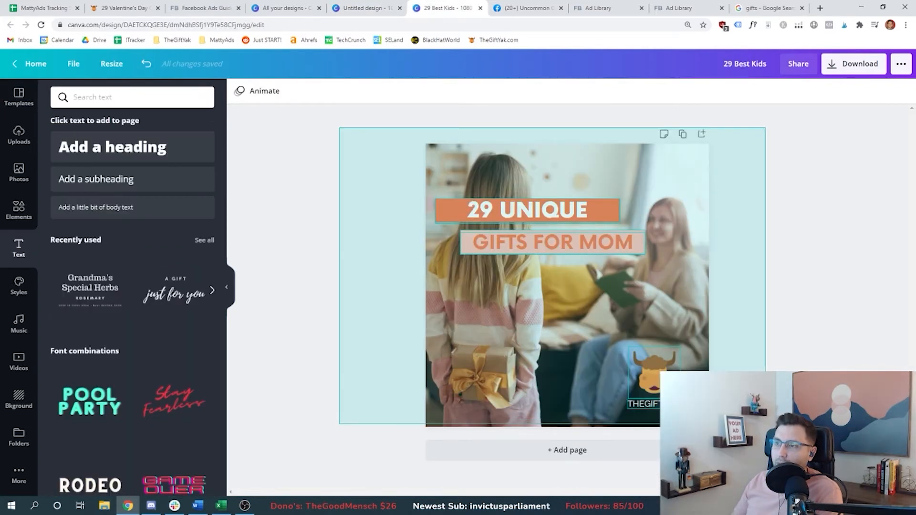
{"action": "key", "text": "ctrl+a"}
{"action": "left_click", "coordinate": [466, 154]}
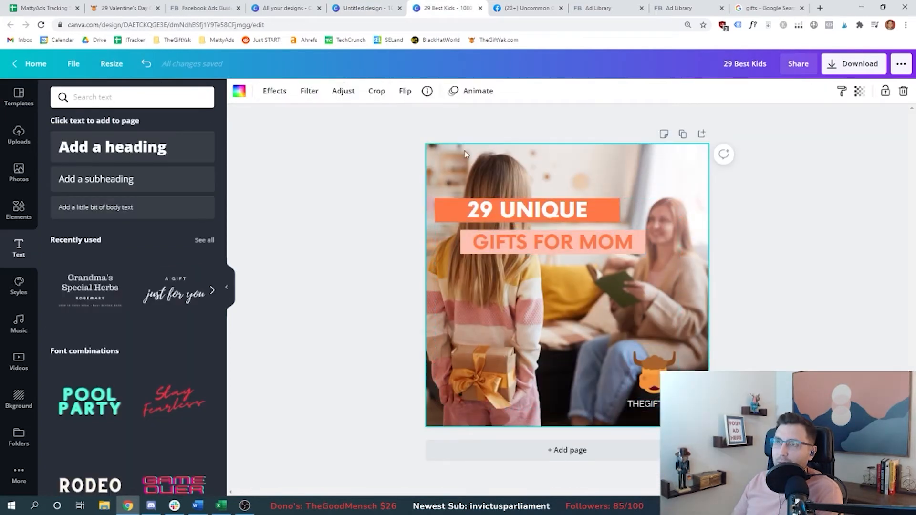
{"action": "left_click", "coordinate": [392, 6]}
{"action": "key", "text": "ctrl+v"}
{"action": "left_click", "coordinate": [594, 266]}
{"action": "key", "text": "Delete"}
- Fill the 1080 × 1920 px page with the "mom" photo of a mother hugging her child and return to the square ad
{"action": "left_click", "coordinate": [19, 173]}
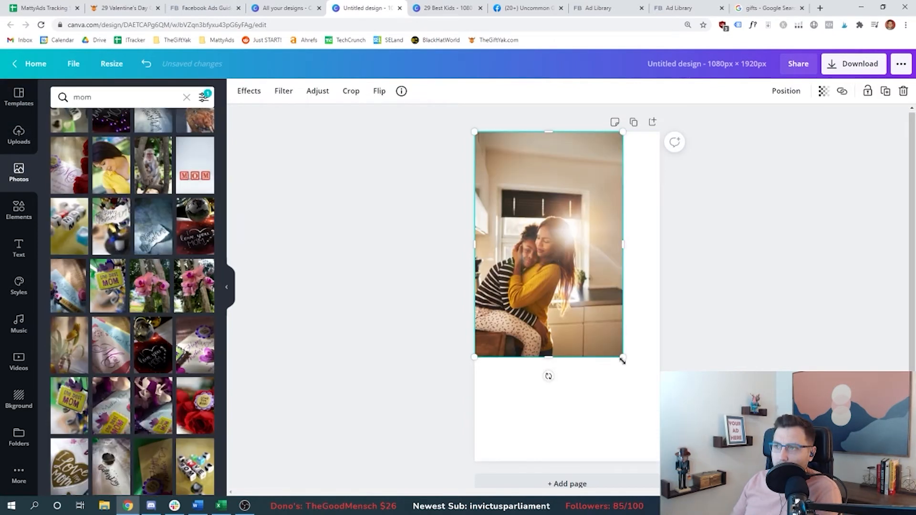
{"action": "left_click_drag", "start_coordinate": [622, 357], "coordinate": [687, 458]}
{"action": "left_click", "coordinate": [343, 121]}
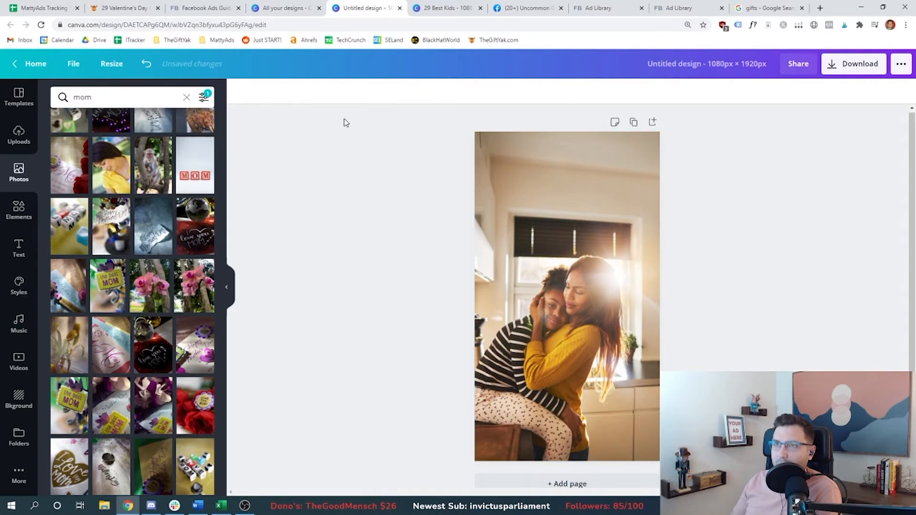
{"action": "left_click", "coordinate": [572, 232]}
{"action": "left_click", "coordinate": [432, 8]}
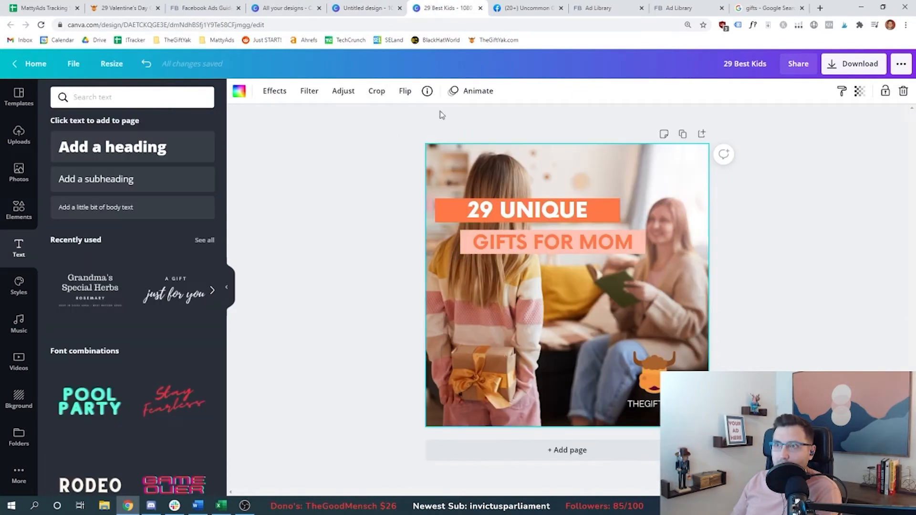
- Copy the "29 UNIQUE GIFTS FOR MOM" banners from the square ad into the 1080 × 1920 px design, above the mother and child
{"action": "left_click", "coordinate": [351, 9]}
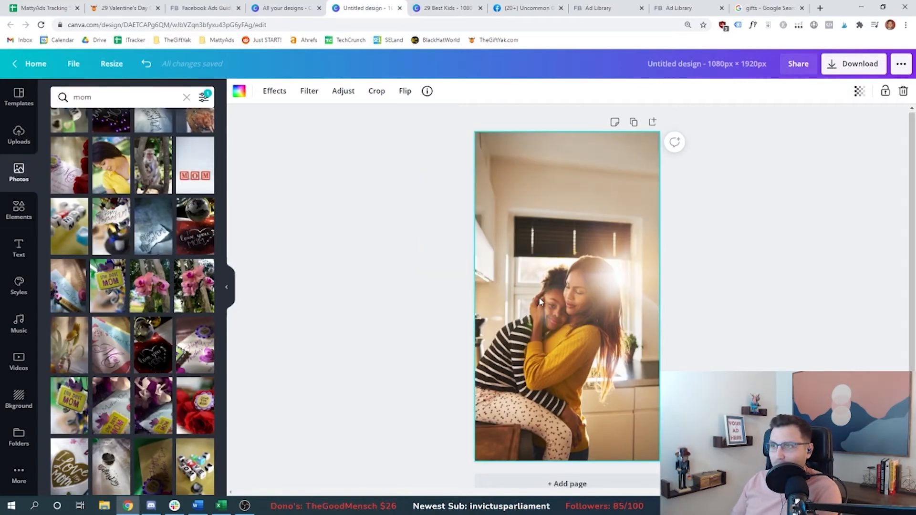
{"action": "left_click", "coordinate": [437, 8]}
{"action": "left_click_drag", "start_coordinate": [365, 211], "coordinate": [527, 244]}
{"action": "key", "text": "ctrl+c"}
{"action": "left_click", "coordinate": [363, 8]}
{"action": "key", "text": "ctrl+v"}
{"action": "left_click_drag", "start_coordinate": [634, 218], "coordinate": [651, 232]}
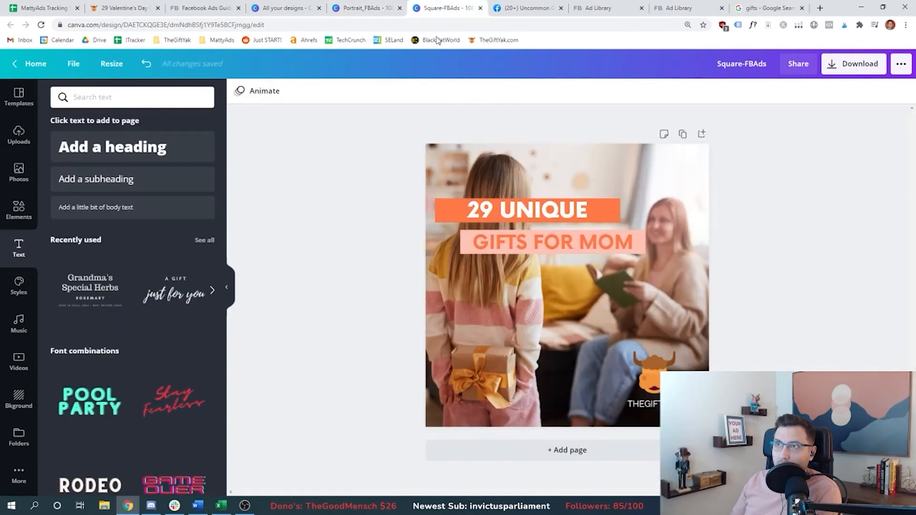
- Copy the mother-and-child photo from the portrait design and use it as the background of page 2 in the square ad
{"action": "left_click", "coordinate": [368, 8]}
{"action": "left_click", "coordinate": [496, 258]}
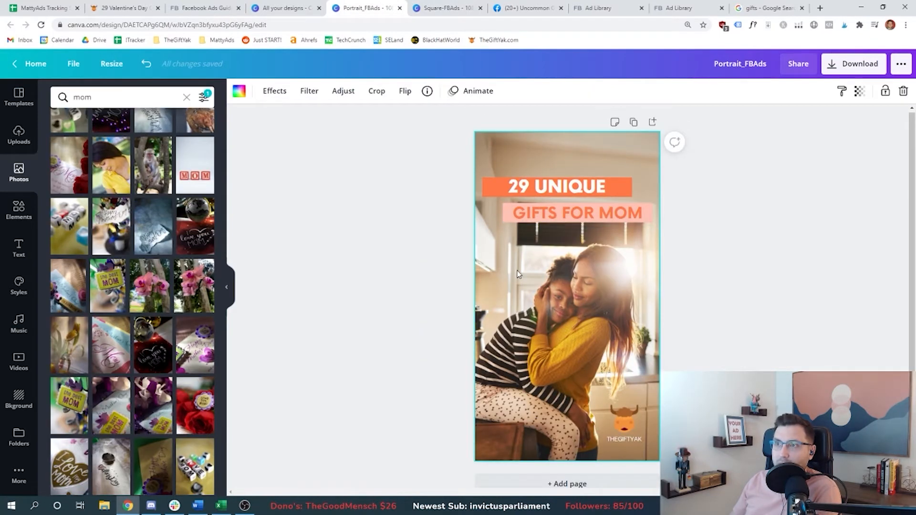
{"action": "left_click", "coordinate": [428, 5]}
{"action": "key", "text": "ctrl+v"}
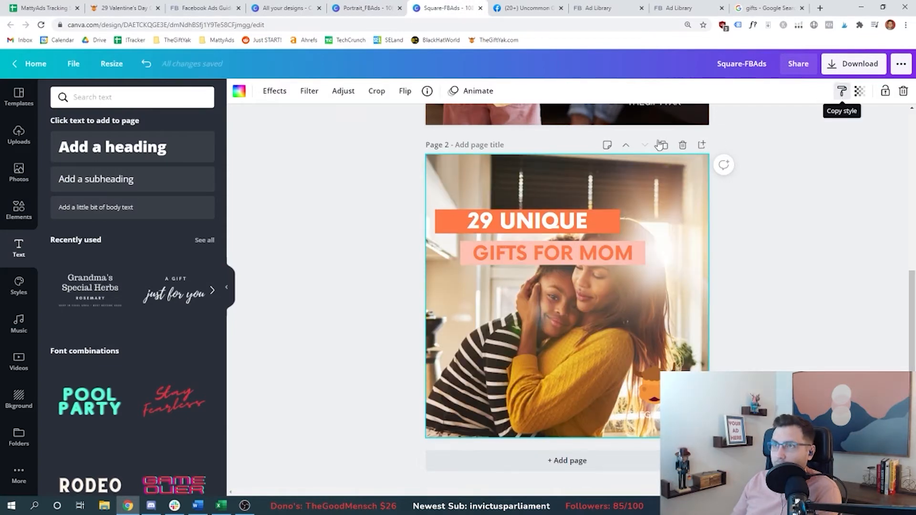
{"action": "left_click", "coordinate": [401, 167]}
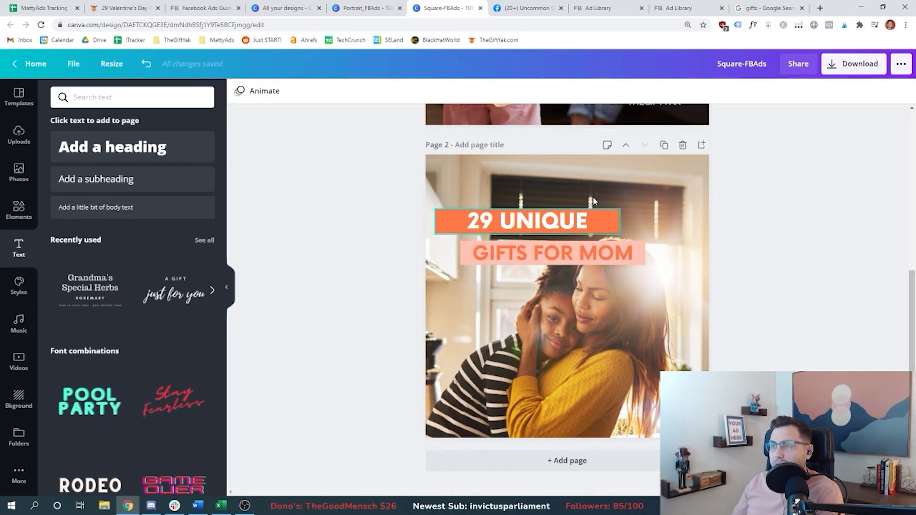
- Download the Portrait_FBAds design as a 1080 × 1920 px PNG
{"action": "key", "text": "ctrl+shift+Tab"}
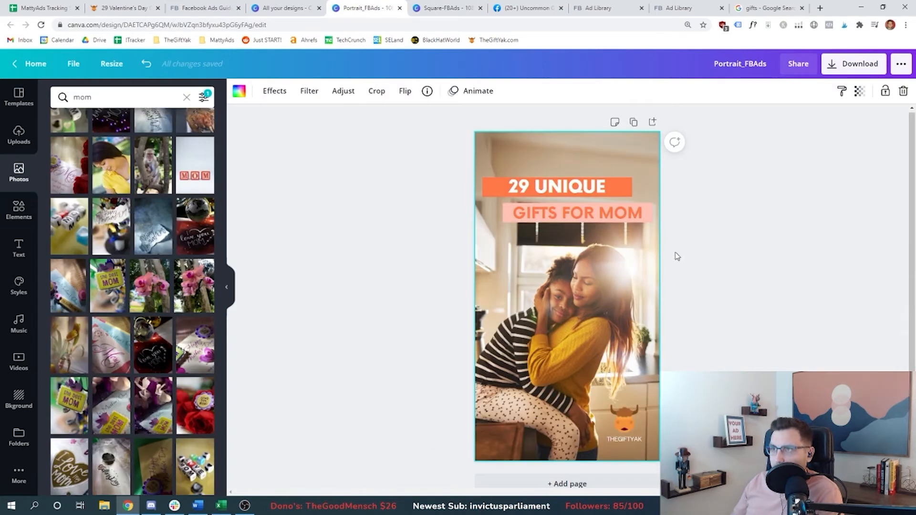
{"action": "left_click", "coordinate": [728, 255]}
{"action": "left_click", "coordinate": [854, 64]}
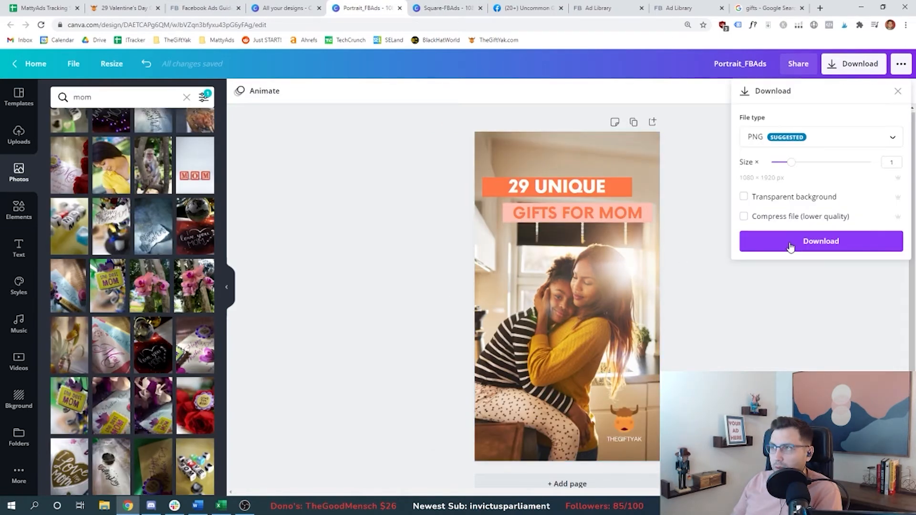
{"action": "left_click", "coordinate": [791, 247]}
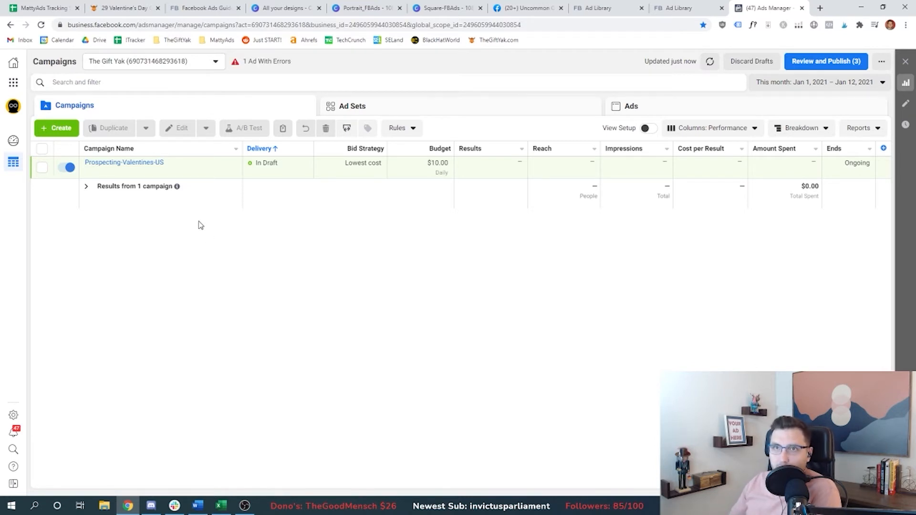
- Switch to Facebook Ads Manager and start a new ad in the Mom ad set of the Prospecting-Valentines-US campaign
{"action": "left_click", "coordinate": [106, 162]}
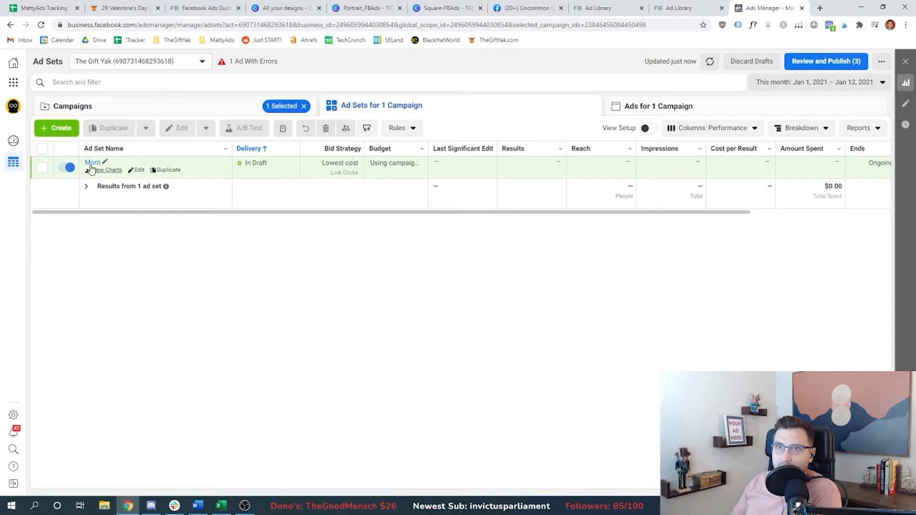
{"action": "left_click", "coordinate": [92, 163]}
{"action": "left_click", "coordinate": [61, 128]}
{"action": "type", "text": "Image-"}
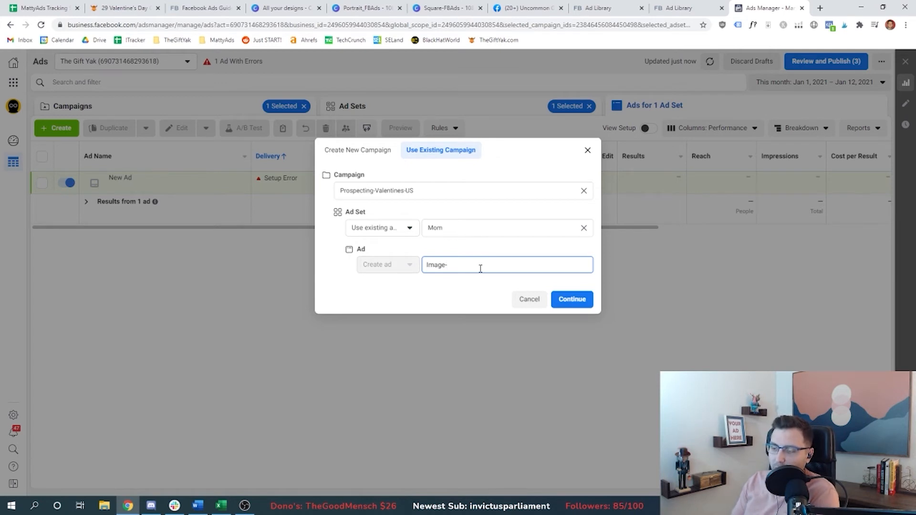
{"action": "key", "text": "BackSpace"}
{"action": "key", "text": "BackSpace"}
{"action": "key", "text": "BackSpace"}
{"action": "key", "text": "BackSpace"}
{"action": "key", "text": "BackSpace"}
{"action": "key", "text": "BackSpace"}
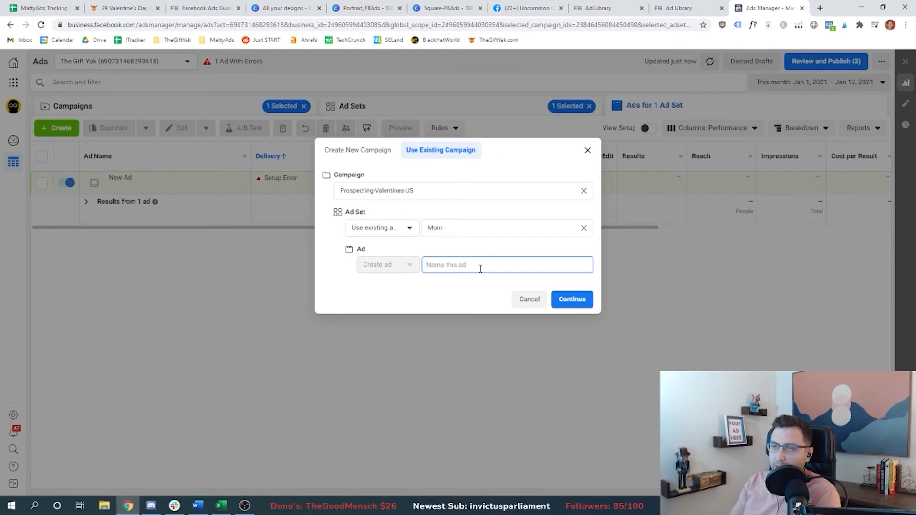
- Name the ad "Mom_Hugging_Daughter-Image-CTA_LearnMore" and create it
{"action": "type", "text": "Mom"}
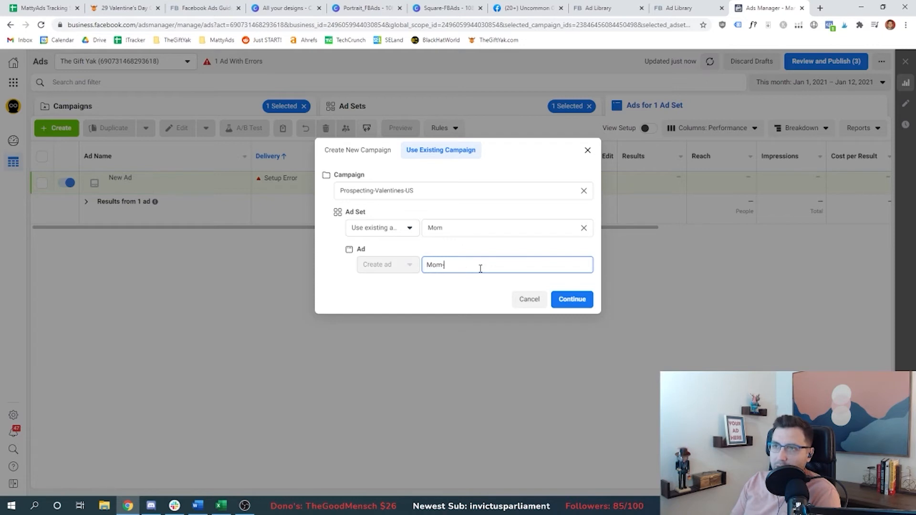
{"action": "type", "text": "_Hugging_Daughter-Image-CTA_LE"}
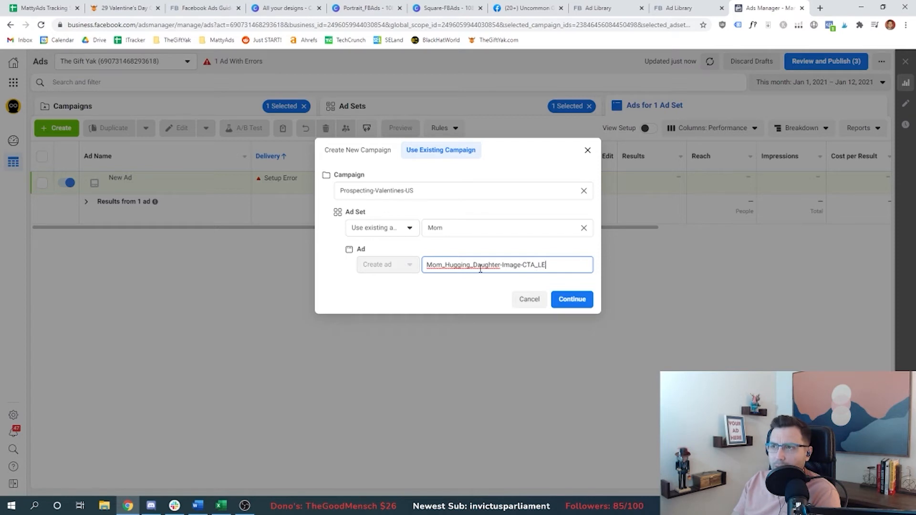
{"action": "type", "text": "re"}
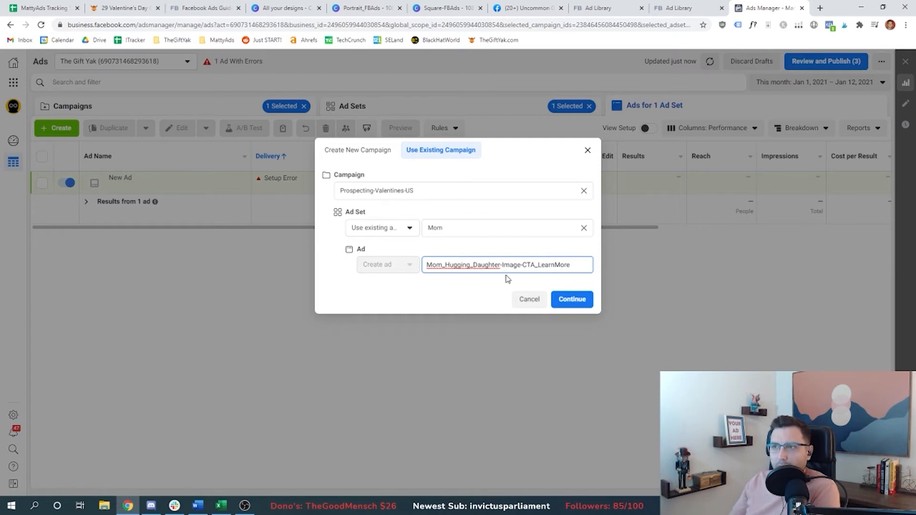
{"action": "left_click", "coordinate": [574, 301]}
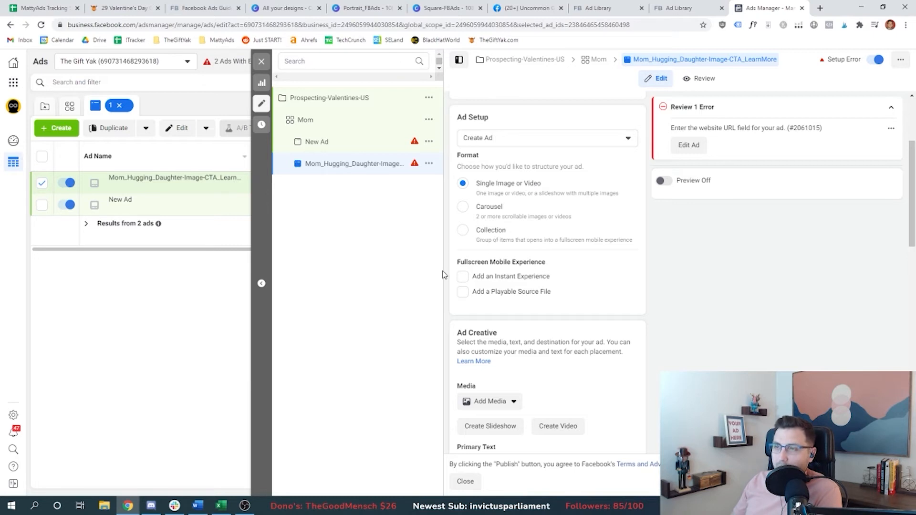
- Add the square "29 UNIQUE GIFTS FOR MOM" image as the ad's media and review how it fits the square, vertical and horizontal placements
{"action": "scroll", "coordinate": [448, 277], "scroll_direction": "down", "scroll_amount": 3}
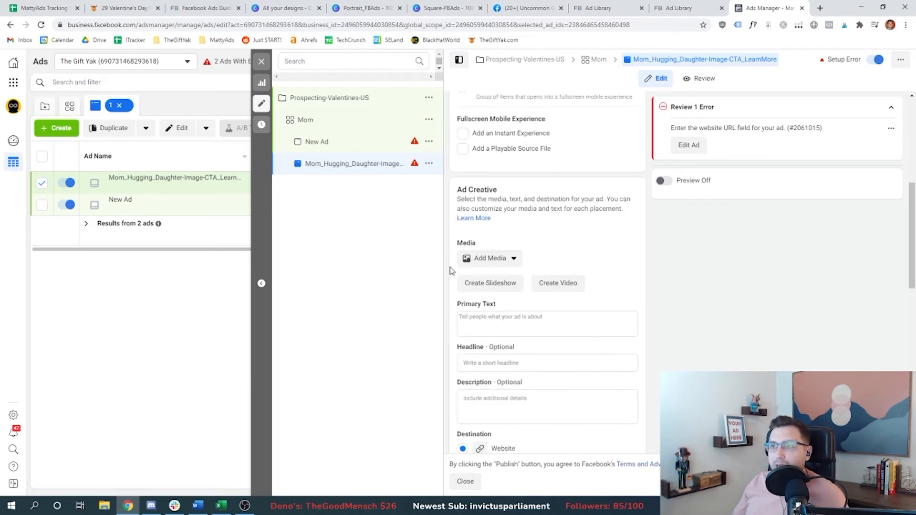
{"action": "left_click", "coordinate": [484, 265]}
{"action": "left_click", "coordinate": [249, 147]}
{"action": "left_click", "coordinate": [638, 446]}
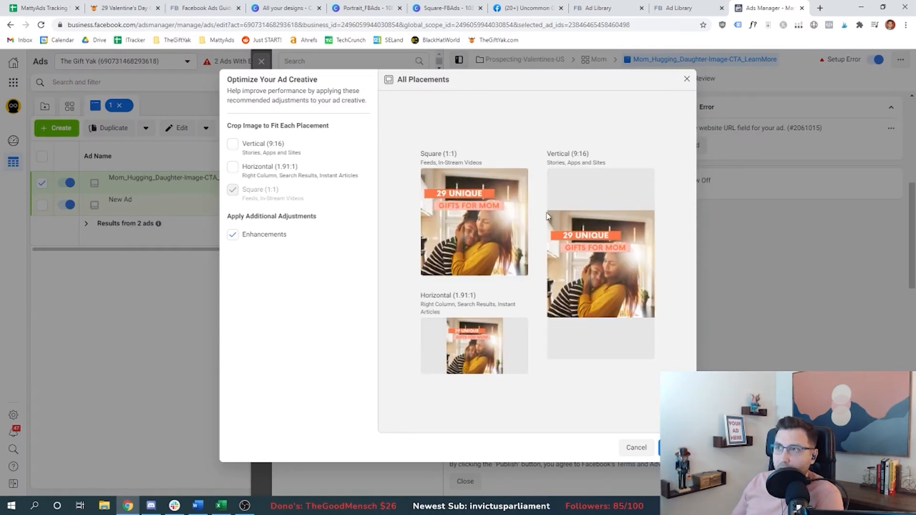
{"action": "left_click_drag", "start_coordinate": [547, 153], "coordinate": [626, 158]}
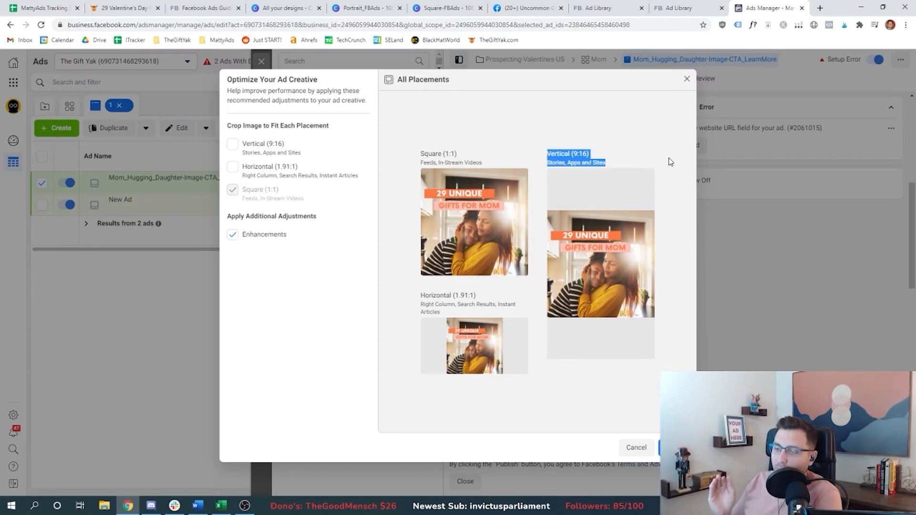
{"action": "left_click_drag", "start_coordinate": [439, 310], "coordinate": [379, 328]}
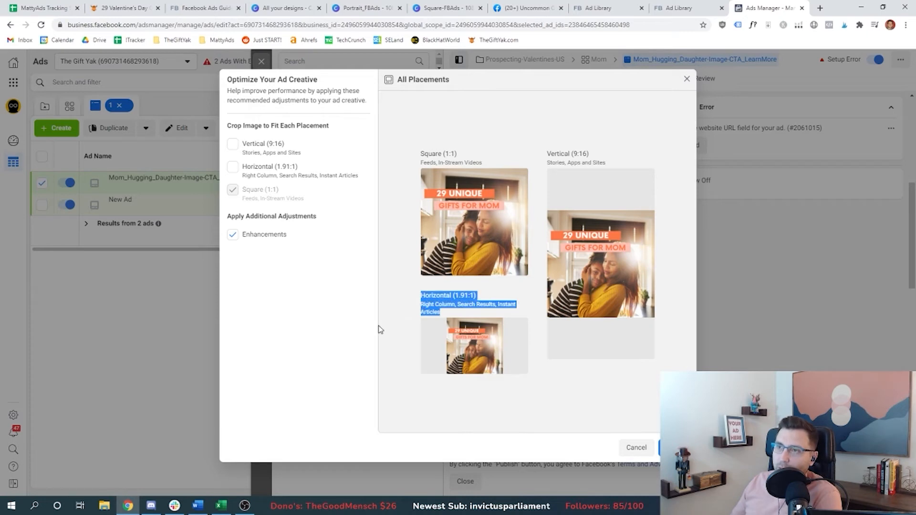
{"action": "left_click_drag", "start_coordinate": [421, 305], "coordinate": [462, 307]}
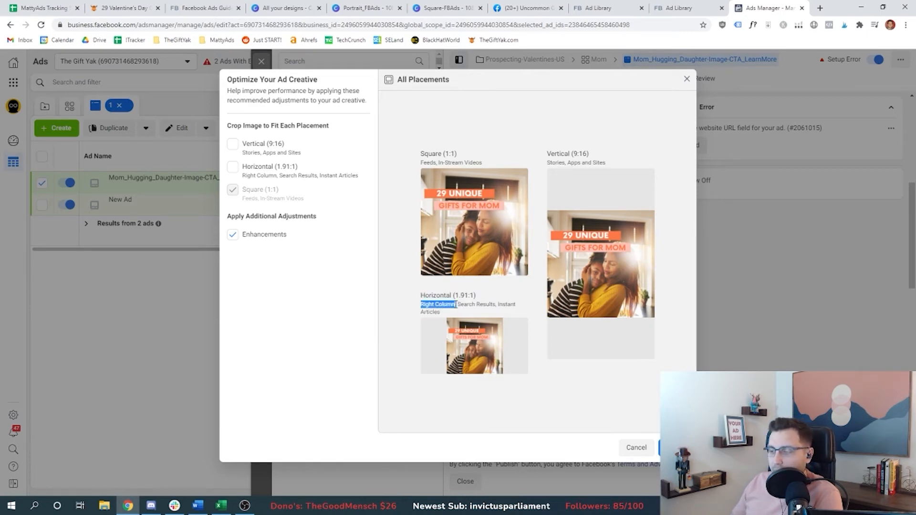
{"action": "left_click_drag", "start_coordinate": [421, 163], "coordinate": [441, 163]}
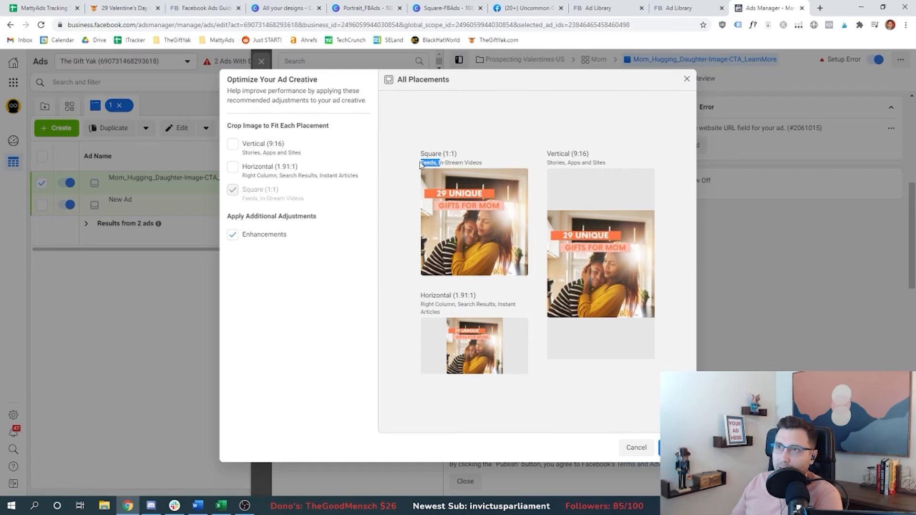
{"action": "double_click", "coordinate": [555, 162]}
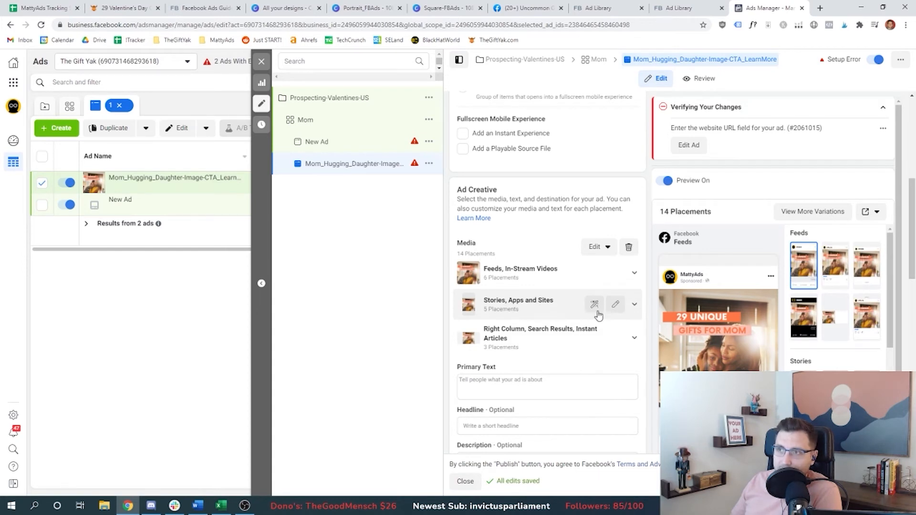
- Replace the image for the Stories, Apps and Sites placements with Portrait_FBAds.png and save the change
{"action": "left_click", "coordinate": [616, 305]}
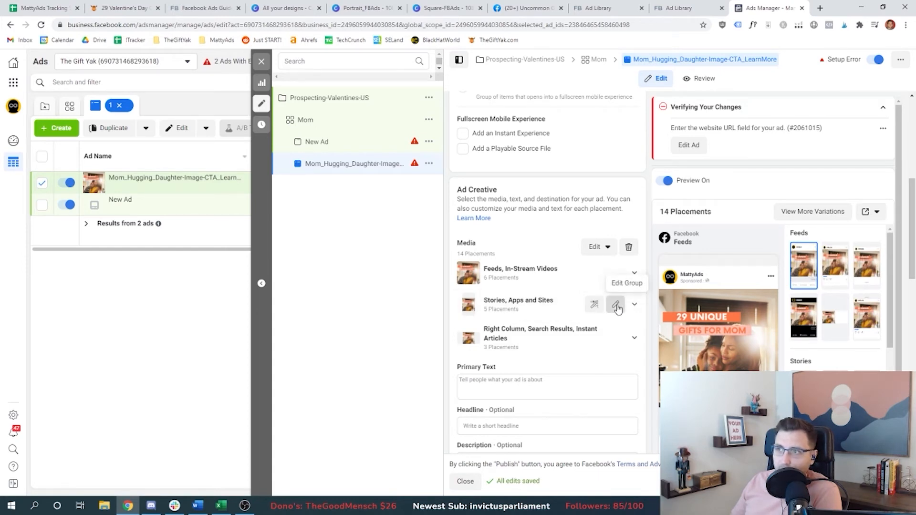
{"action": "left_click", "coordinate": [363, 148]}
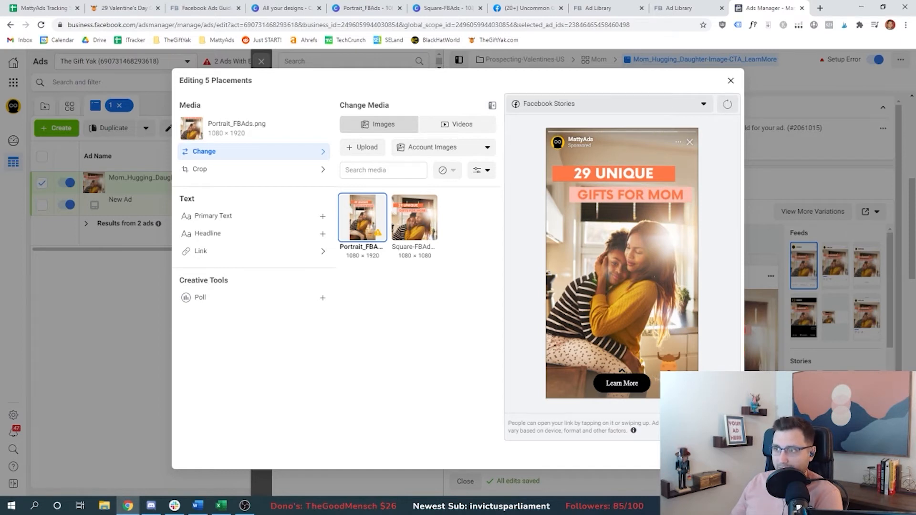
{"action": "left_click", "coordinate": [723, 455]}
- Review the ad's text fields and check the recommended primary text, headline and description lengths in the Facebook Ads Guide
{"action": "scroll", "coordinate": [701, 282], "scroll_direction": "down", "scroll_amount": 1}
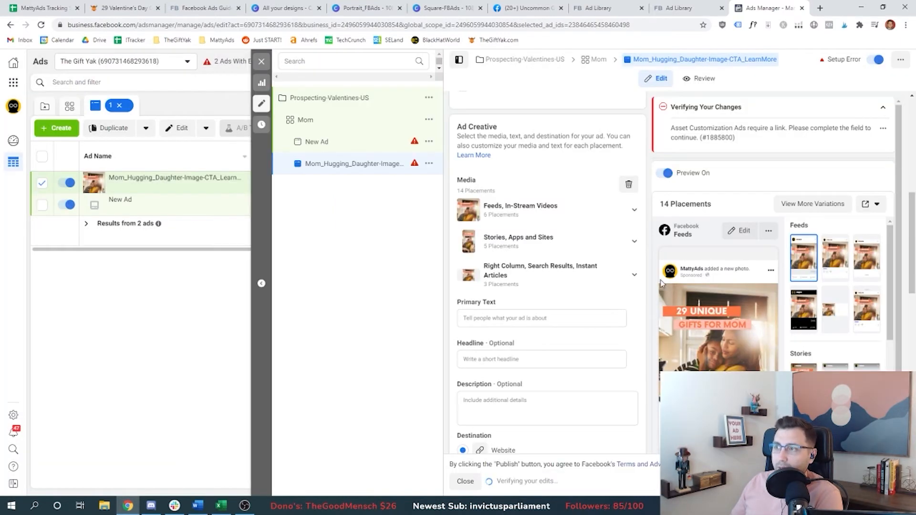
{"action": "scroll", "coordinate": [658, 327], "scroll_direction": "down", "scroll_amount": 1}
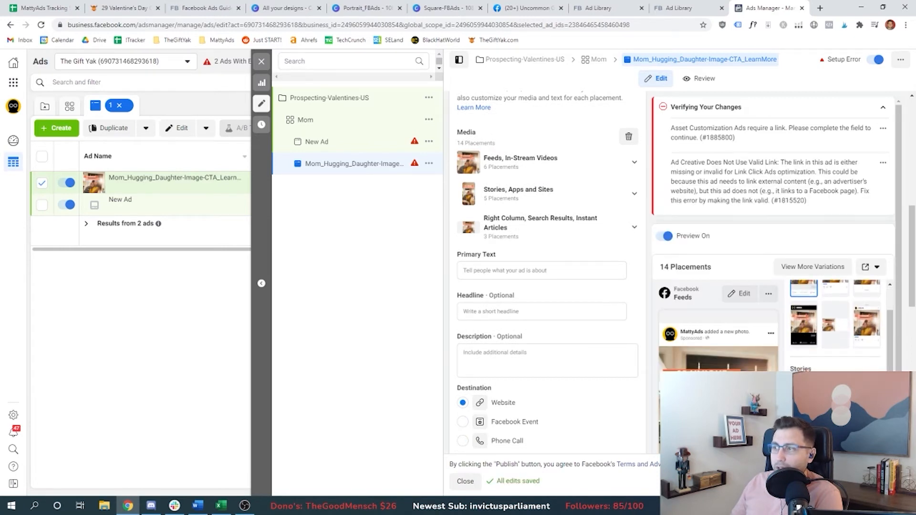
{"action": "scroll", "coordinate": [753, 187], "scroll_direction": "down", "scroll_amount": 2}
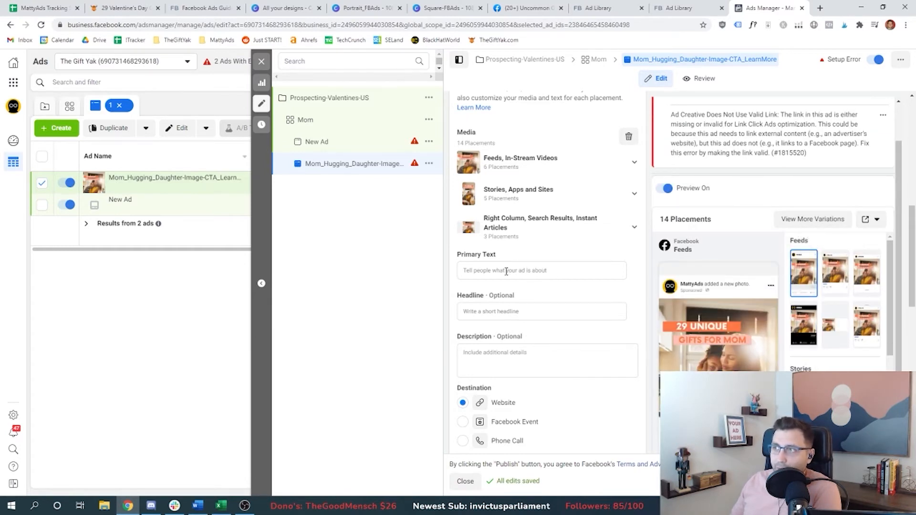
{"action": "left_click", "coordinate": [206, 7]}
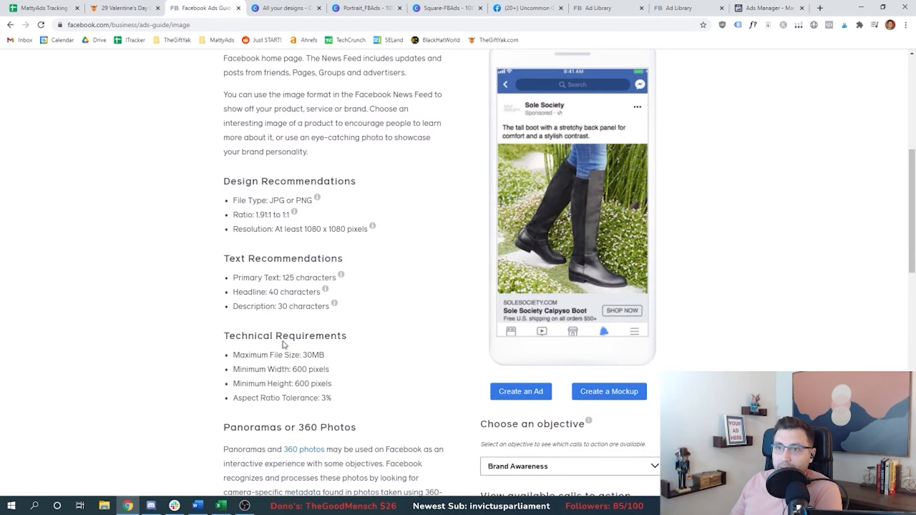
{"action": "left_click_drag", "start_coordinate": [318, 273], "coordinate": [340, 281]}
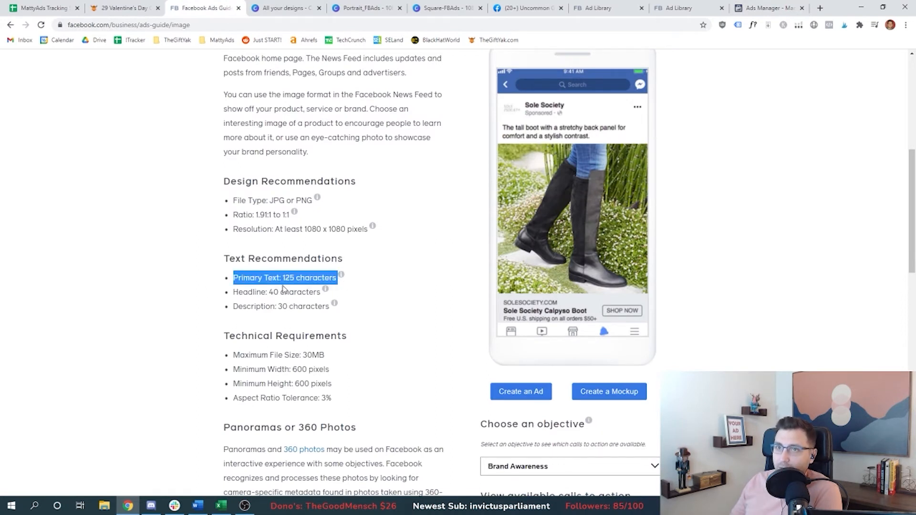
{"action": "left_click_drag", "start_coordinate": [232, 295], "coordinate": [320, 294]}
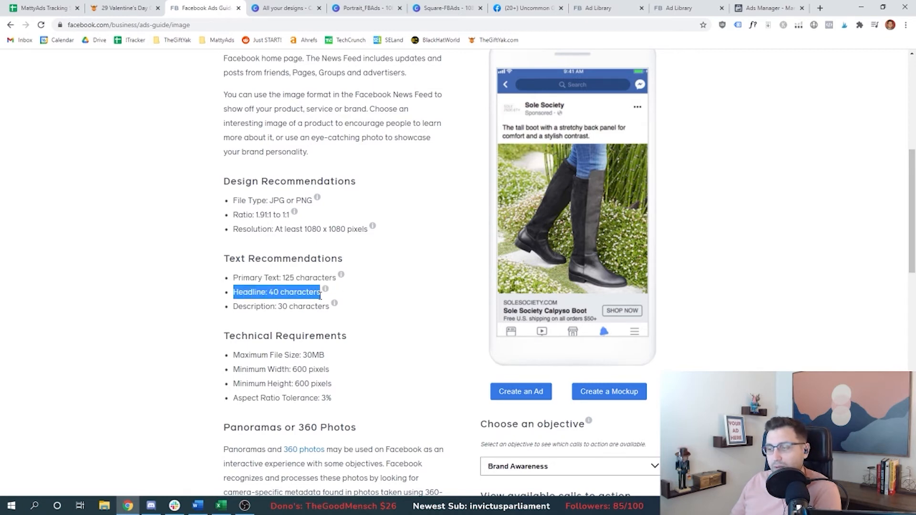
{"action": "left_click", "coordinate": [270, 293]}
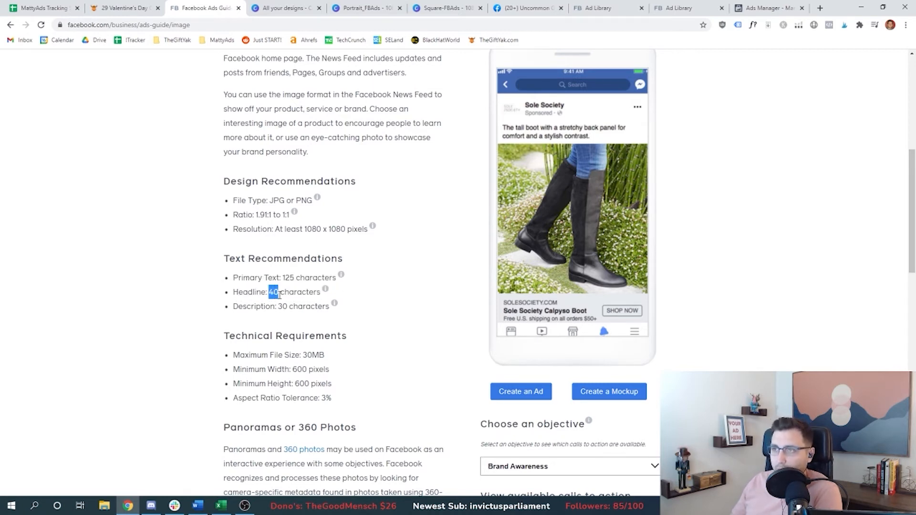
{"action": "triple_click", "coordinate": [315, 307]}
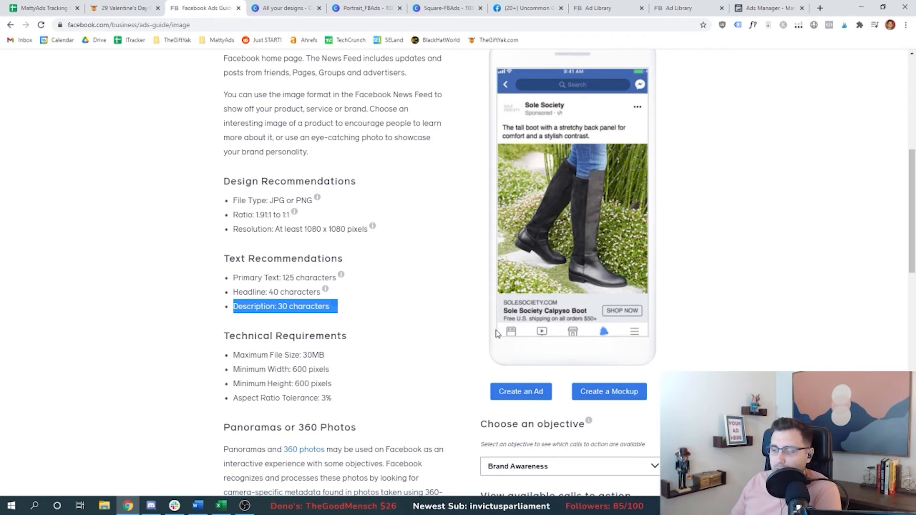
- Switch to the MattyAds Tracking Sheet and enter the labels "Text", "Headline" and "Description" in cells L9 to L11
{"action": "key", "text": "ctrl+1"}
{"action": "left_click", "coordinate": [583, 210]}
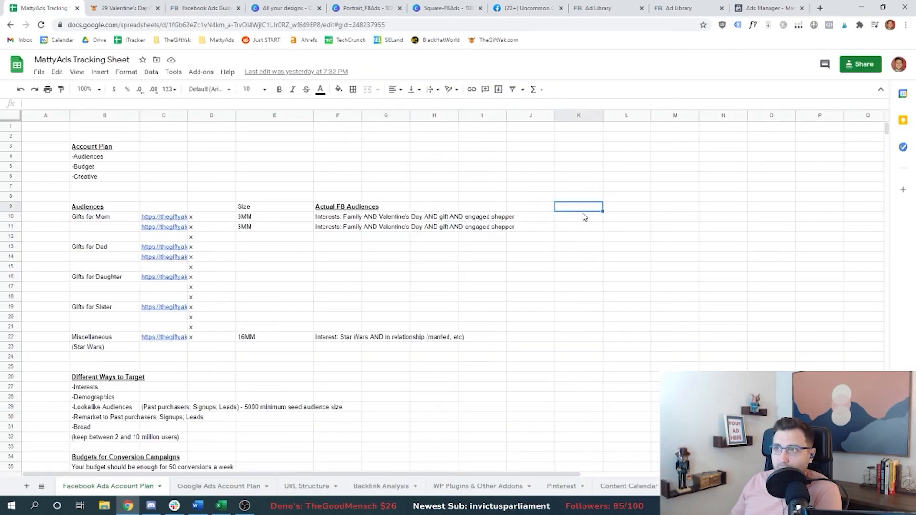
{"action": "left_click", "coordinate": [611, 210]}
{"action": "type", "text": "Text"}
{"action": "key", "text": "Tab"}
{"action": "key", "text": "Return"}
{"action": "type", "text": "Headline"}
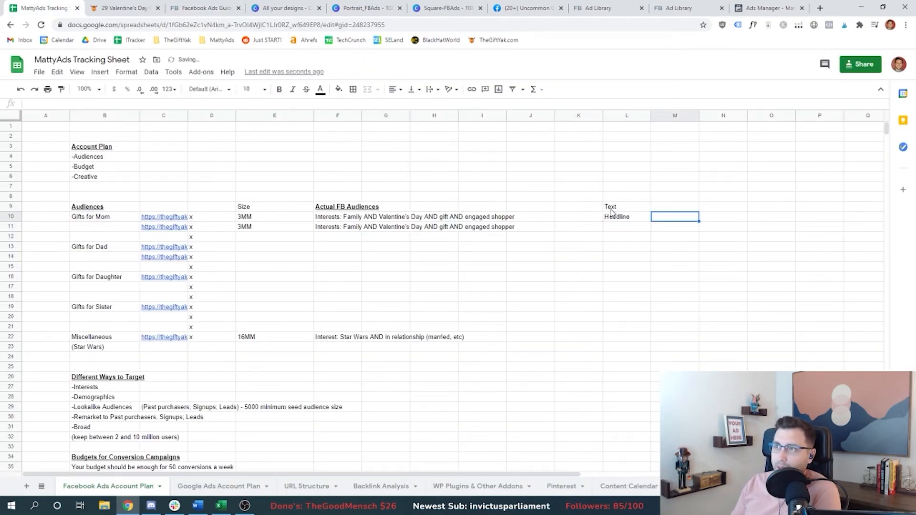
{"action": "key", "text": "Return"}
{"action": "type", "text": "Description"}
- Enter the formula =len(M9) in cell N9 and extend it down to N11 to count each text's characters
{"action": "key", "text": "Right"}
{"action": "key", "text": "Up"}
{"action": "key", "text": "Up"}
{"action": "key", "text": "Right"}
{"action": "type", "text": "-"}
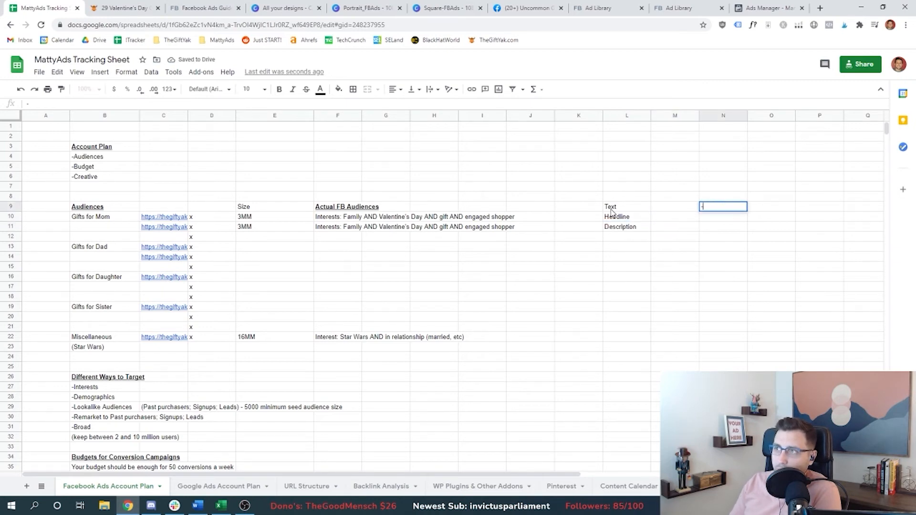
{"action": "type", "text": "len("}
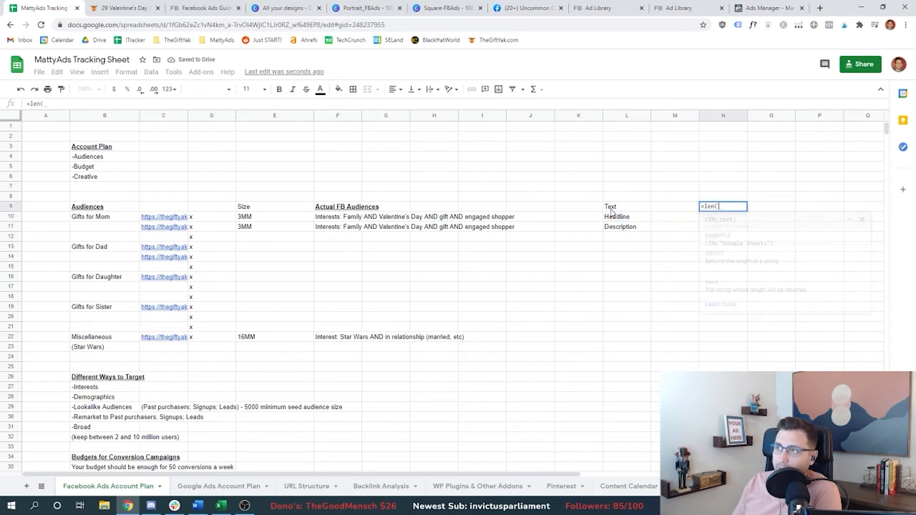
{"action": "key", "text": "Left"}
{"action": "key", "text": "Return"}
{"action": "key", "text": "Up"}
{"action": "key", "text": "shift+Down"}
{"action": "key", "text": "shift+Down"}
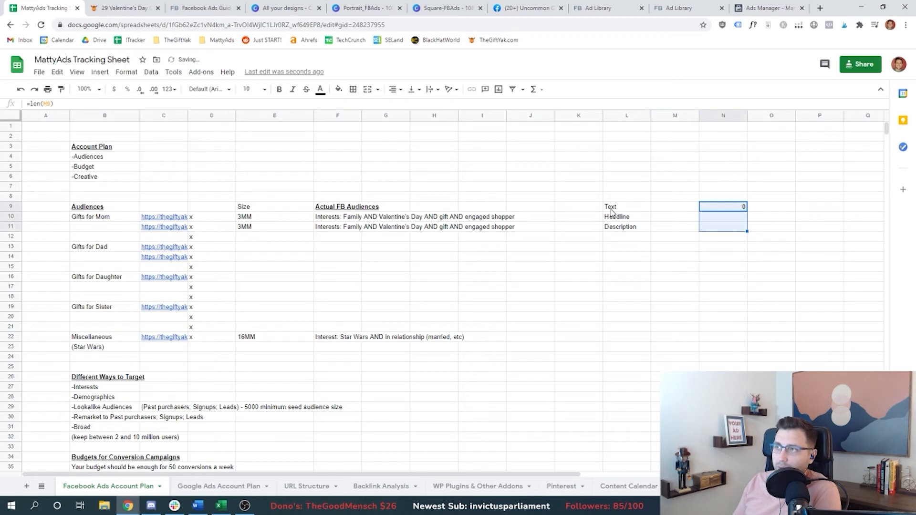
- Widen column M to make room for the ad copy beside the Text, Headline and Description labels
{"action": "left_click", "coordinate": [697, 145]}
{"action": "left_click_drag", "start_coordinate": [700, 115], "coordinate": [773, 115]}
{"action": "left_click", "coordinate": [683, 209]}
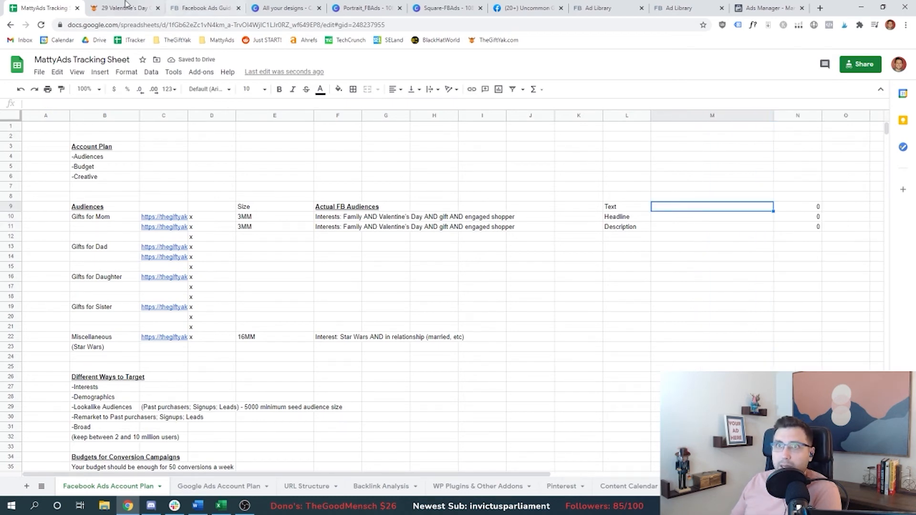
- Check the gift article's title on TheGiftYak and enter "29 Valentine's Day Gifts for Mom" as the headline in cell M10
{"action": "left_click", "coordinate": [124, 7]}
{"action": "left_click_drag", "start_coordinate": [211, 145], "coordinate": [475, 148]}
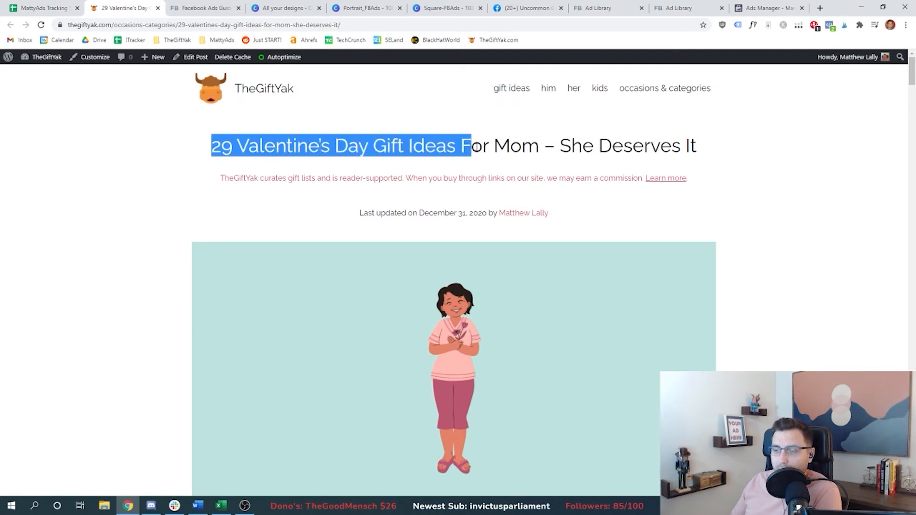
{"action": "left_click_drag", "start_coordinate": [349, 143], "coordinate": [404, 156]}
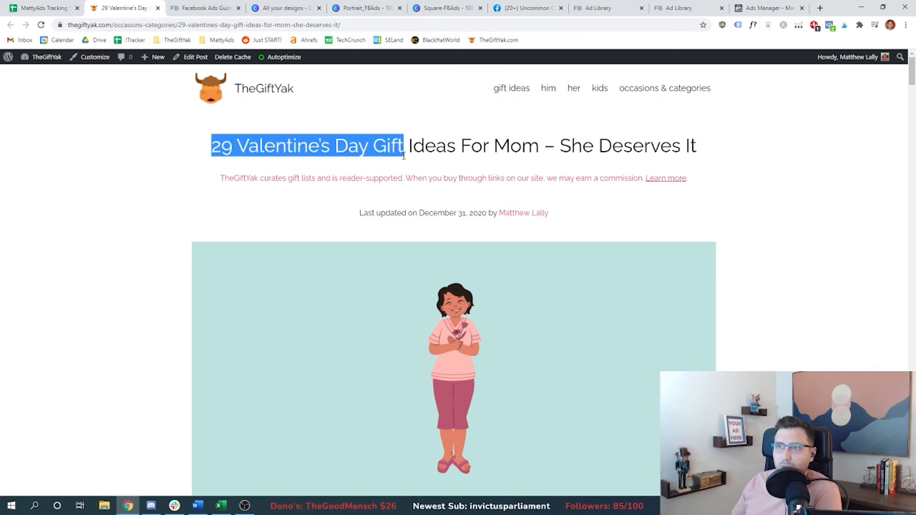
{"action": "left_click", "coordinate": [72, 7]}
{"action": "left_click", "coordinate": [701, 218]}
{"action": "type", "text": "29 Valentine's Day Gifts for Mom"}
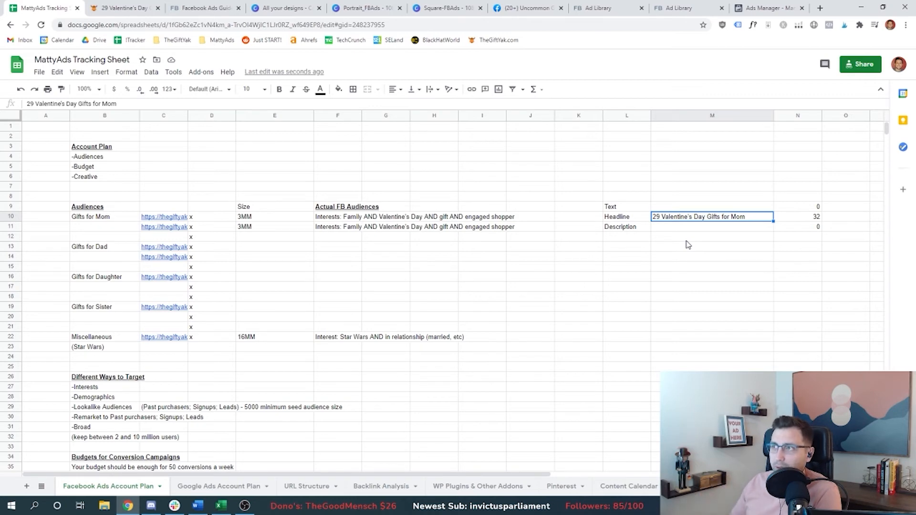
- Enter in M9 the text "She deserves it. Busy moms are the ones holding our families together, year-round. Give her the perfect Valentine's Day Gift."
{"action": "left_click", "coordinate": [148, 7]}
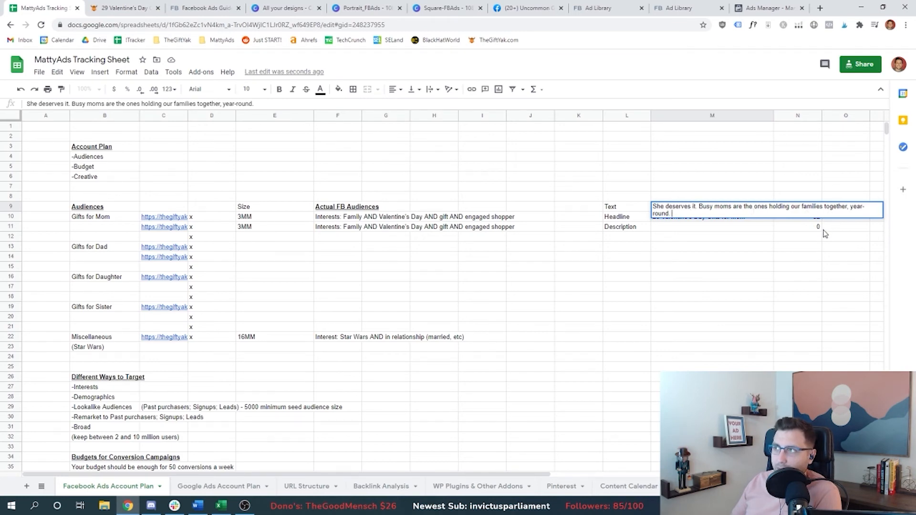
{"action": "type", "text": "the "}
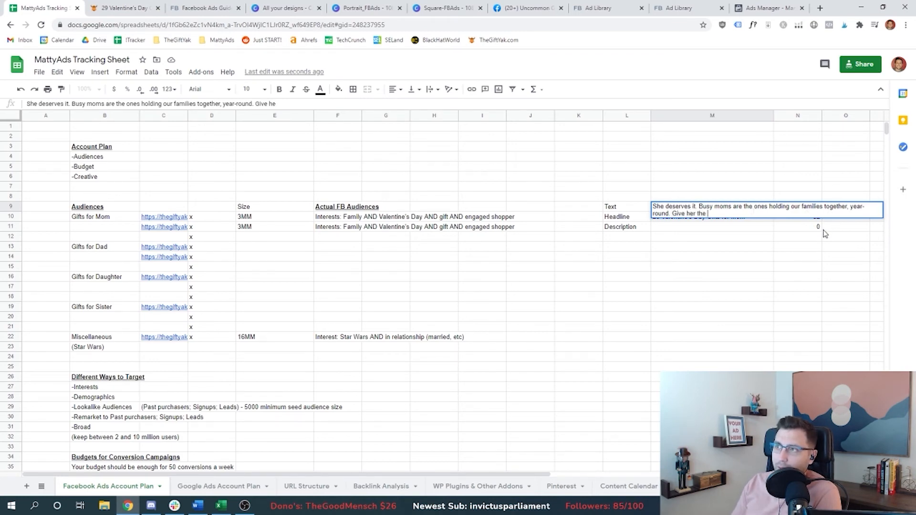
{"action": "type", "text": "perfect Valentine's Day Gi"}
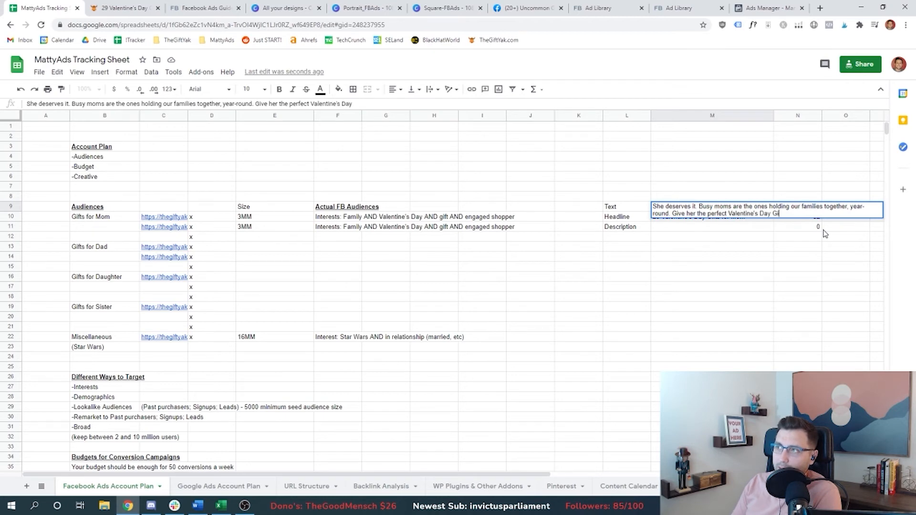
{"action": "type", "text": "ft."}
{"action": "key", "text": "Return"}
{"action": "key", "text": "Down"}
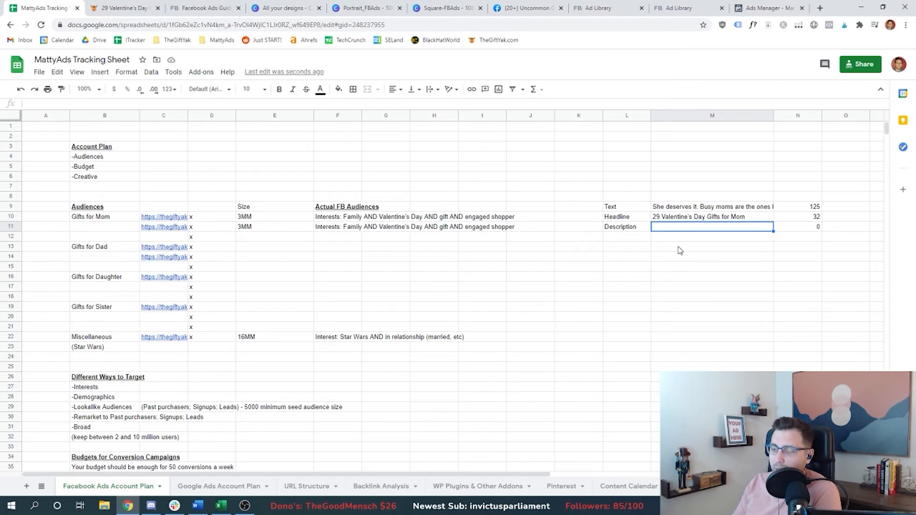
- Enter "Find Unique Gifts" as the description in cell M11 and select the ad text in M9
{"action": "type", "text": "Find Unique Gifts"}
{"action": "key", "text": "Up"}
{"action": "key", "text": "shift+Down"}
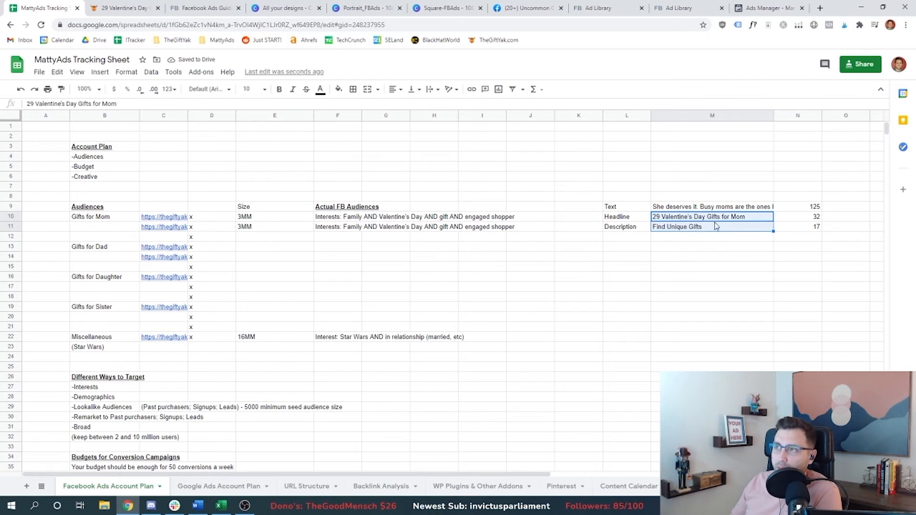
{"action": "left_click", "coordinate": [680, 198]}
{"action": "left_click", "coordinate": [684, 210]}
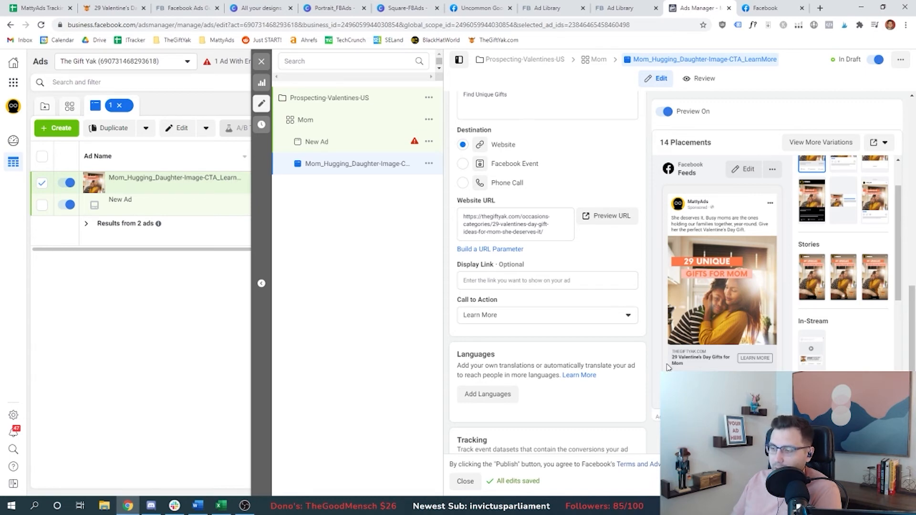
- In Ads Manager, review the ad preview and the call-to-action options available for the mom-hugging-daughter ad
{"action": "scroll", "coordinate": [668, 367], "scroll_direction": "up", "scroll_amount": 2}
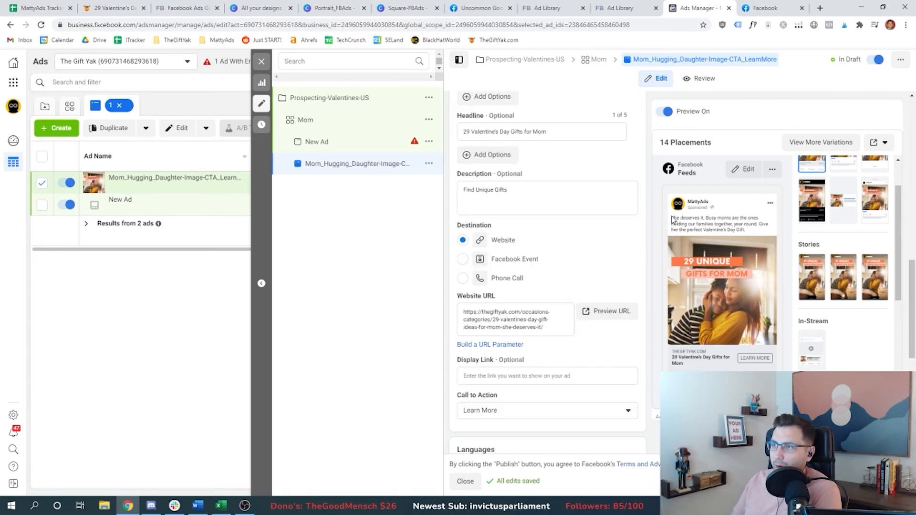
{"action": "left_click", "coordinate": [558, 414]}
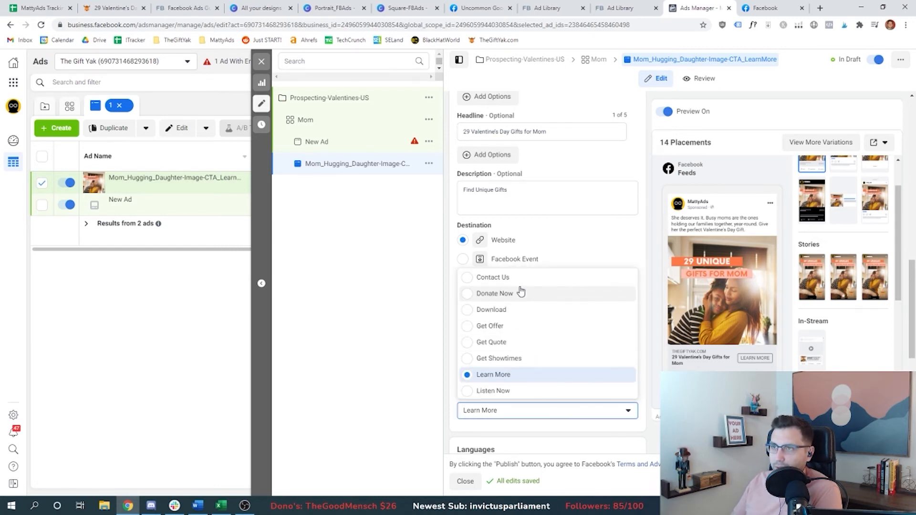
{"action": "scroll", "coordinate": [517, 334], "scroll_direction": "down", "scroll_amount": 4}
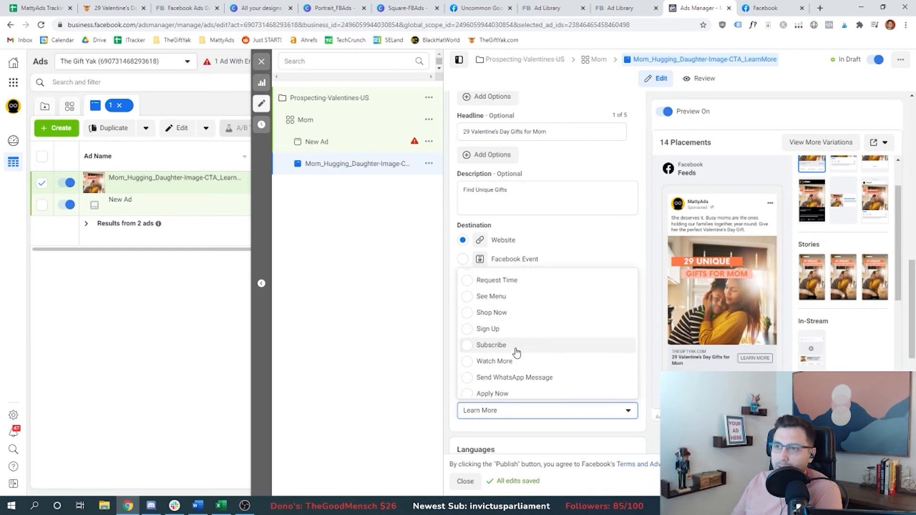
{"action": "scroll", "coordinate": [518, 353], "scroll_direction": "down", "scroll_amount": 1}
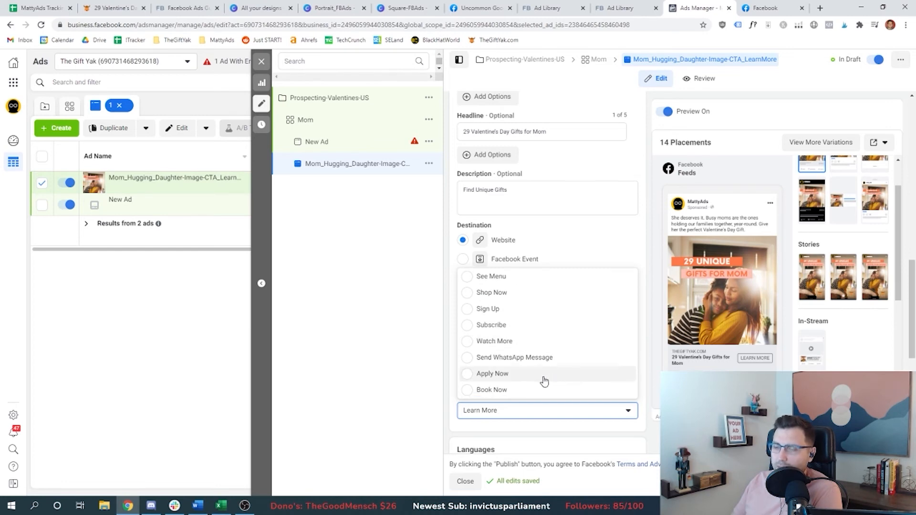
{"action": "scroll", "coordinate": [544, 381], "scroll_direction": "up", "scroll_amount": 2}
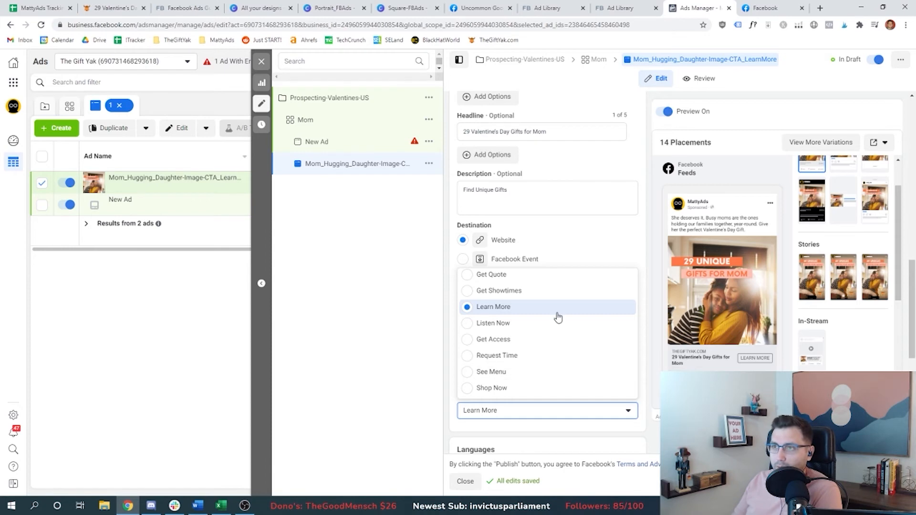
{"action": "scroll", "coordinate": [555, 316], "scroll_direction": "up", "scroll_amount": 3}
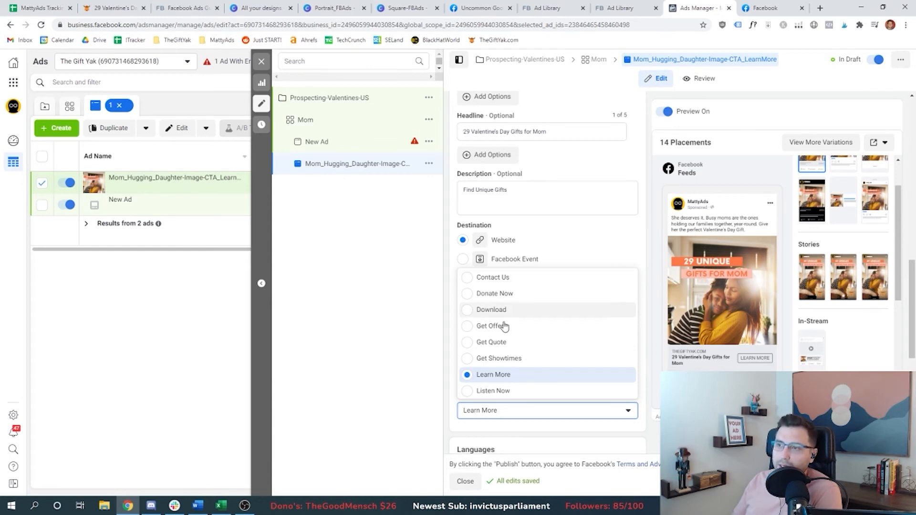
{"action": "scroll", "coordinate": [505, 324], "scroll_direction": "down", "scroll_amount": 4}
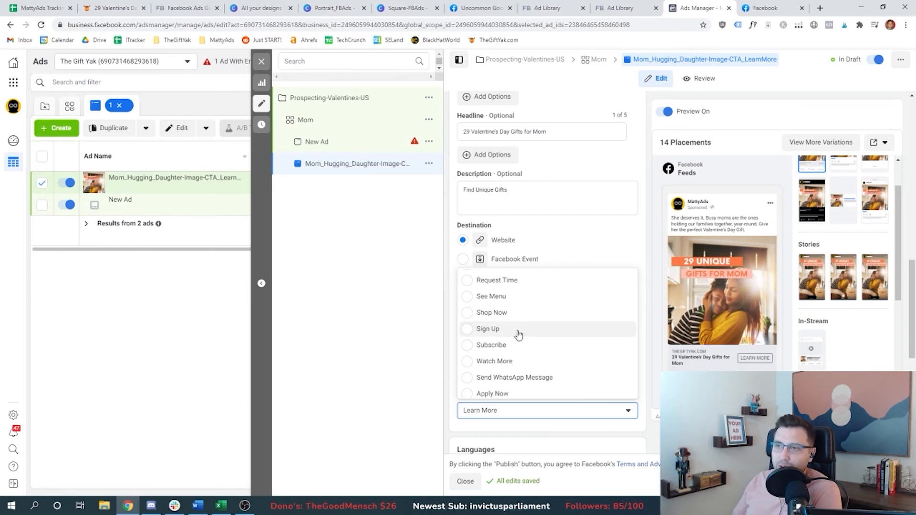
{"action": "key", "text": "Escape"}
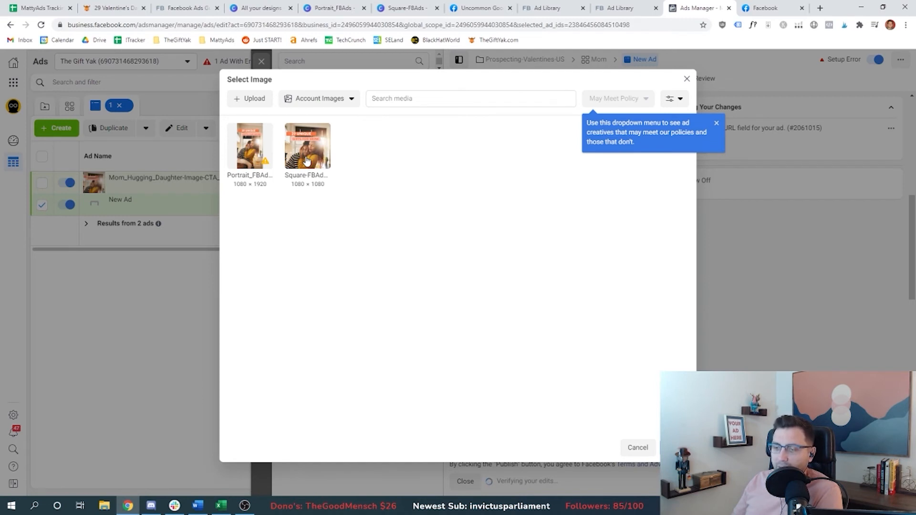
- Use the 1080 × 1080 Square-FBAds image as the new ad's media and start turning it into a video
{"action": "left_click", "coordinate": [305, 161]}
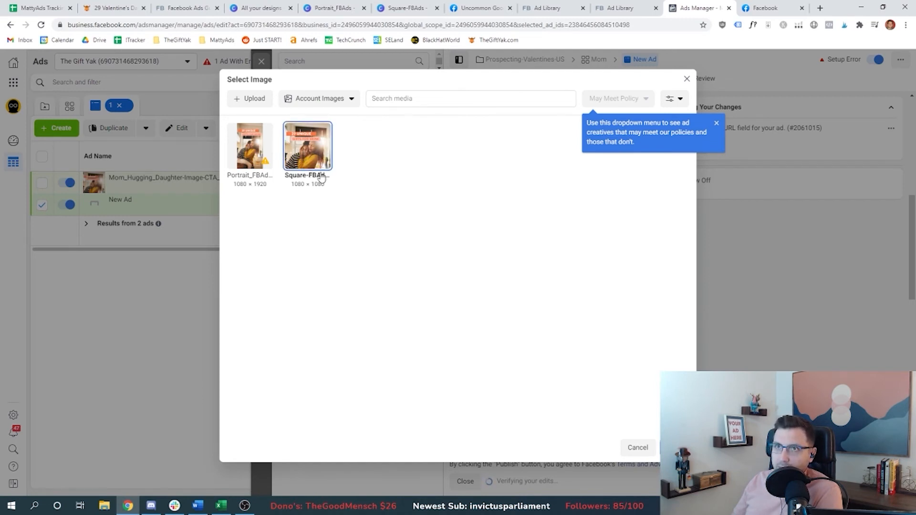
{"action": "left_click", "coordinate": [677, 447]}
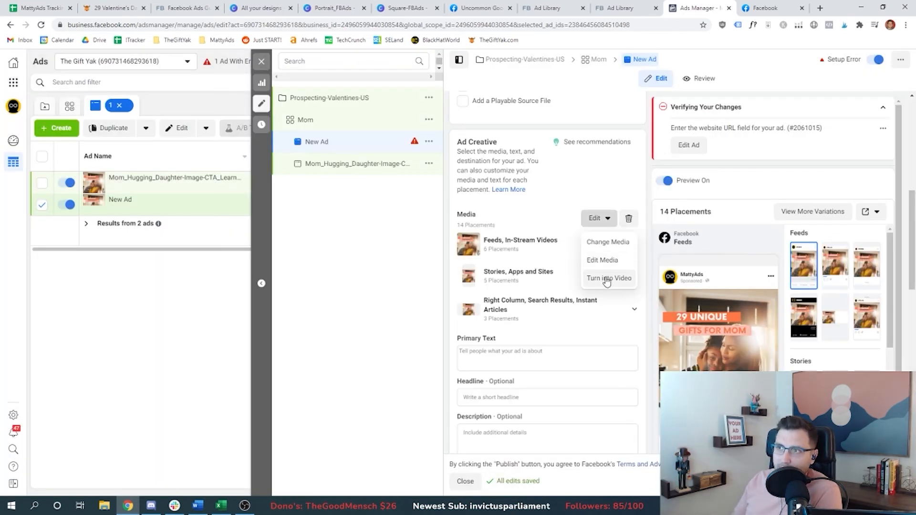
{"action": "left_click", "coordinate": [605, 279]}
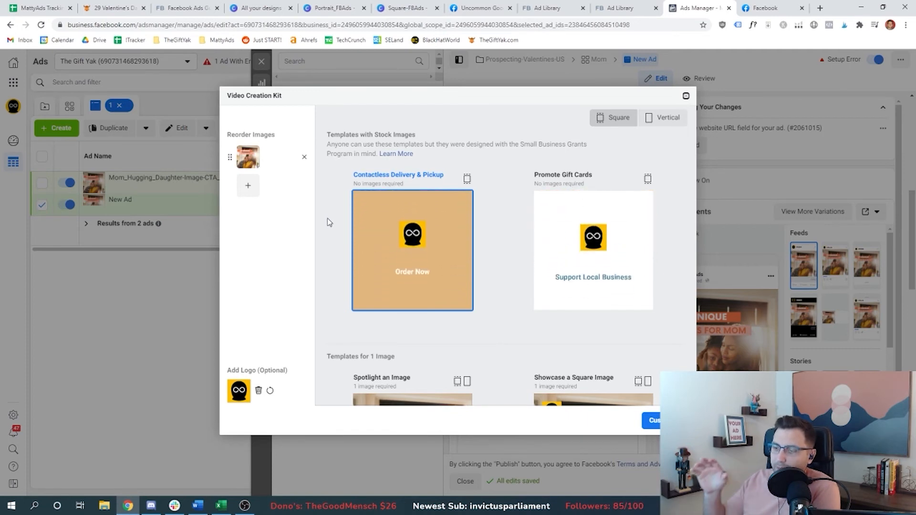
- Browse the video templates and open the Spotlight an Image template for customization
{"action": "scroll", "coordinate": [334, 224], "scroll_direction": "down", "scroll_amount": 3}
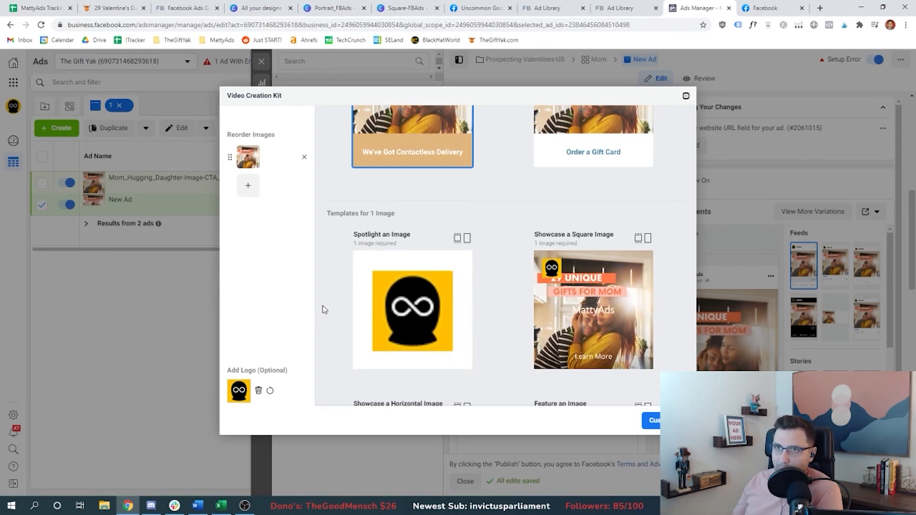
{"action": "scroll", "coordinate": [322, 309], "scroll_direction": "down", "scroll_amount": 5}
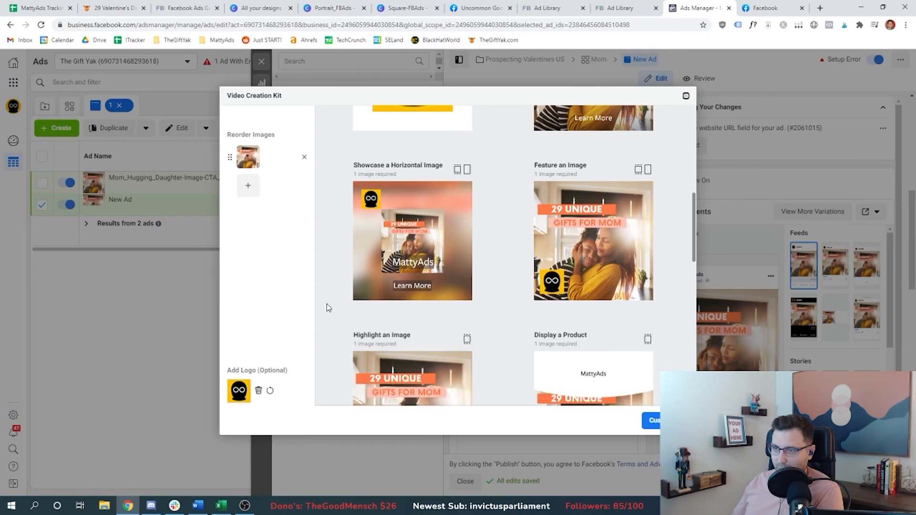
{"action": "scroll", "coordinate": [333, 311], "scroll_direction": "up", "scroll_amount": 6}
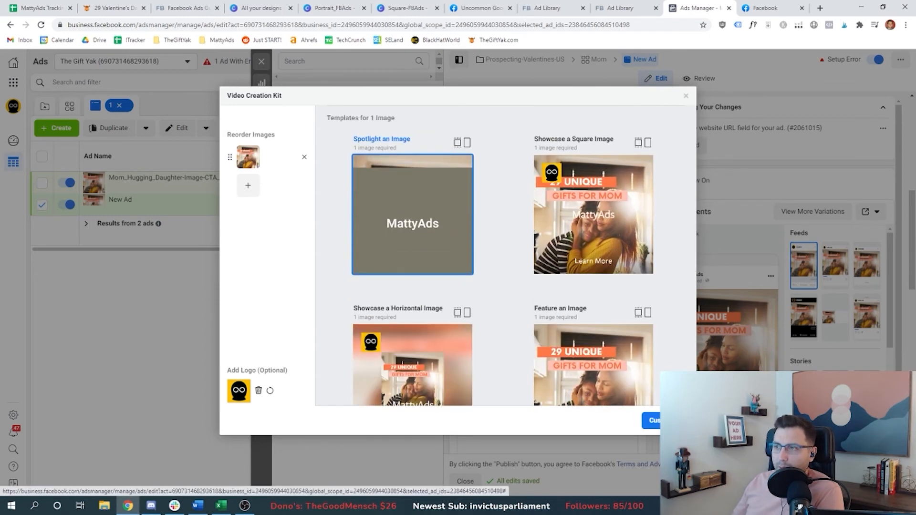
{"action": "left_click", "coordinate": [651, 420]}
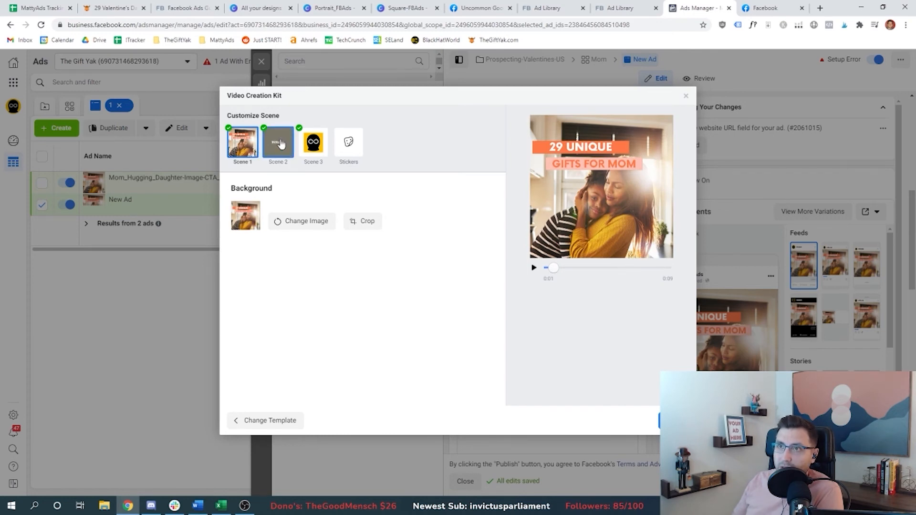
- Look through the three scenes of the Spotlight an Image video and their editable content
{"action": "left_click", "coordinate": [276, 143]}
{"action": "left_click", "coordinate": [310, 143]}
{"action": "left_click", "coordinate": [245, 145]}
{"action": "left_click", "coordinate": [286, 144]}
{"action": "left_click", "coordinate": [313, 142]}
{"action": "left_click", "coordinate": [243, 143]}
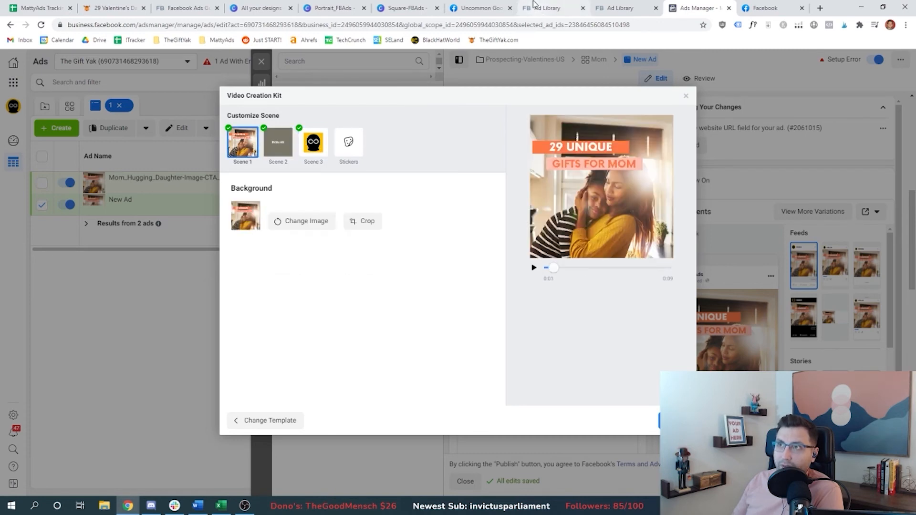
- In Canva, add a third page reading "FIND YOUR NEXT GIFT" with TheGiftYak logo to Square-FBAds, and download page 1 as a PNG
{"action": "left_click", "coordinate": [406, 7]}
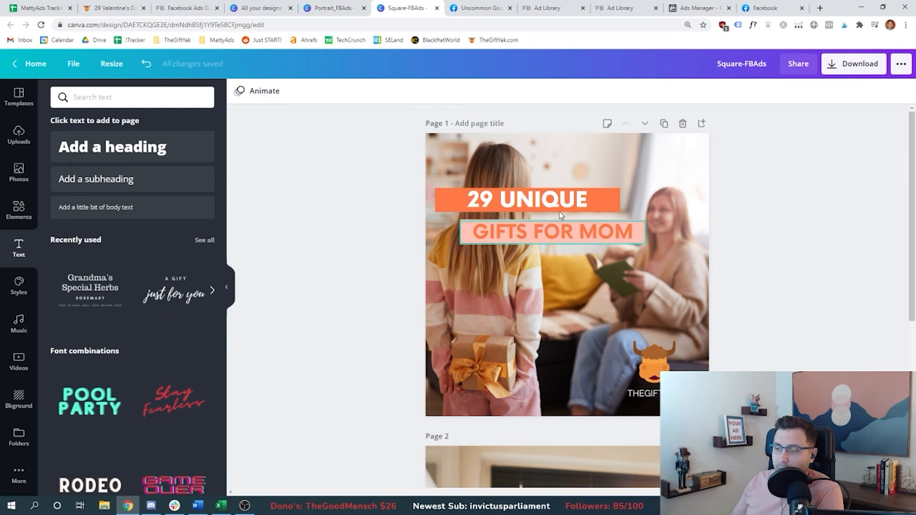
{"action": "scroll", "coordinate": [429, 260], "scroll_direction": "down", "scroll_amount": 5}
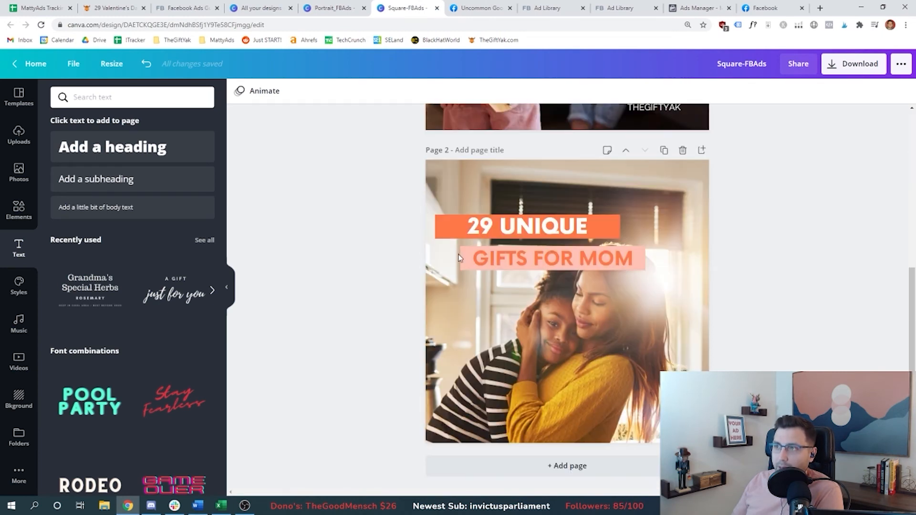
{"action": "left_click", "coordinate": [583, 467]}
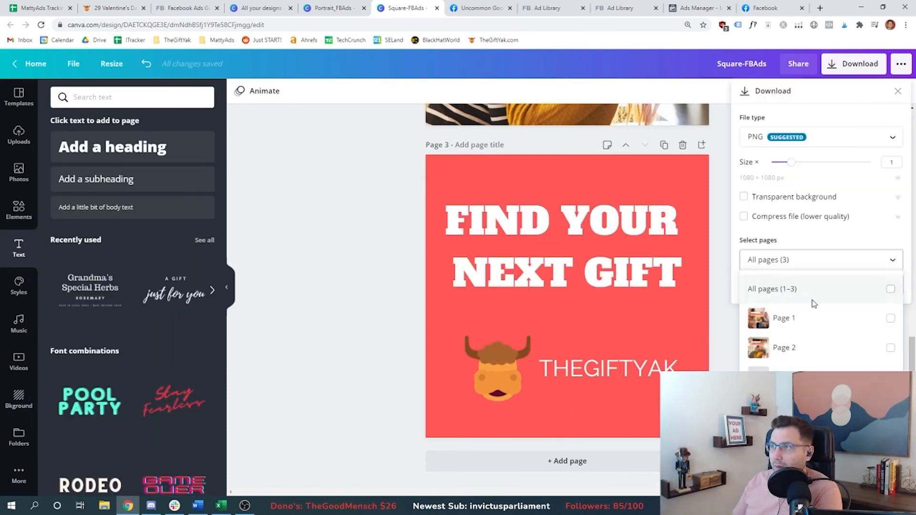
{"action": "left_click", "coordinate": [816, 323]}
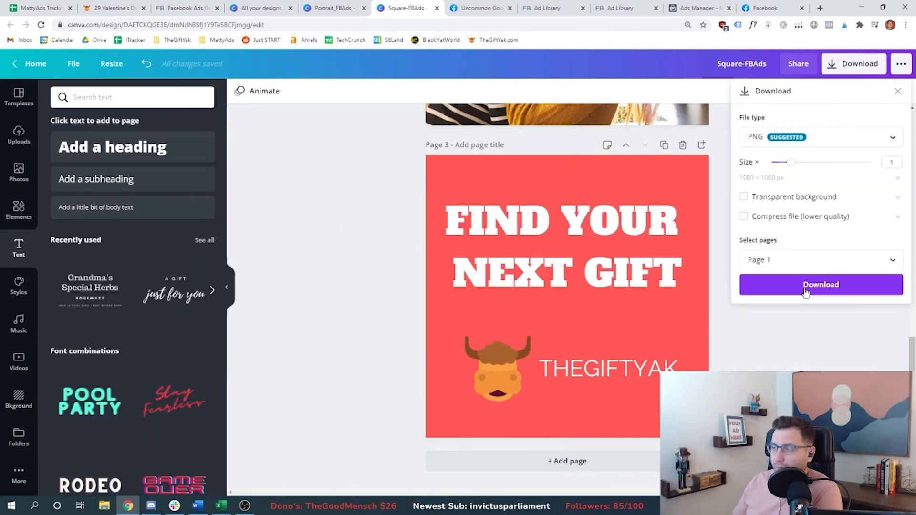
{"action": "left_click", "coordinate": [803, 291]}
- In Ads Manager, upload the second 29 UNIQUE GIFTS FOR MOM image and the FIND YOUR NEXT GIFT image and add them to the video
{"action": "left_click", "coordinate": [682, 15]}
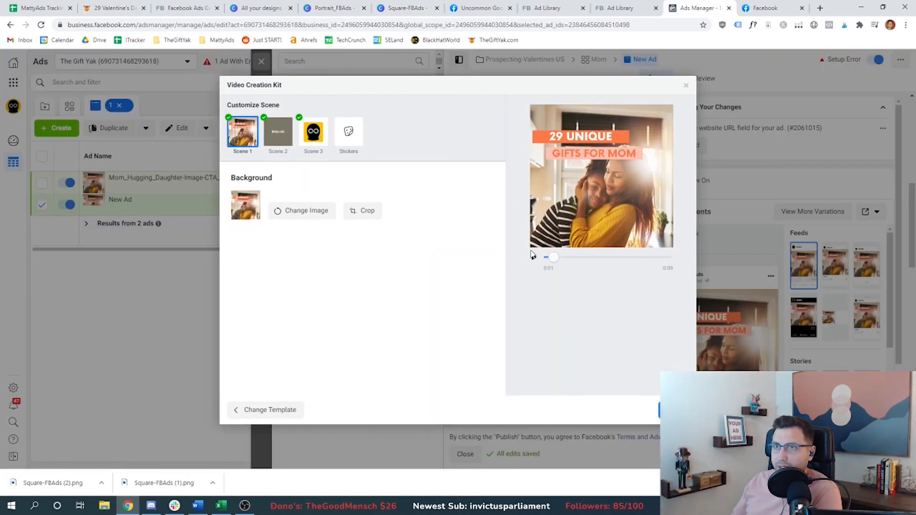
{"action": "left_click", "coordinate": [278, 135]}
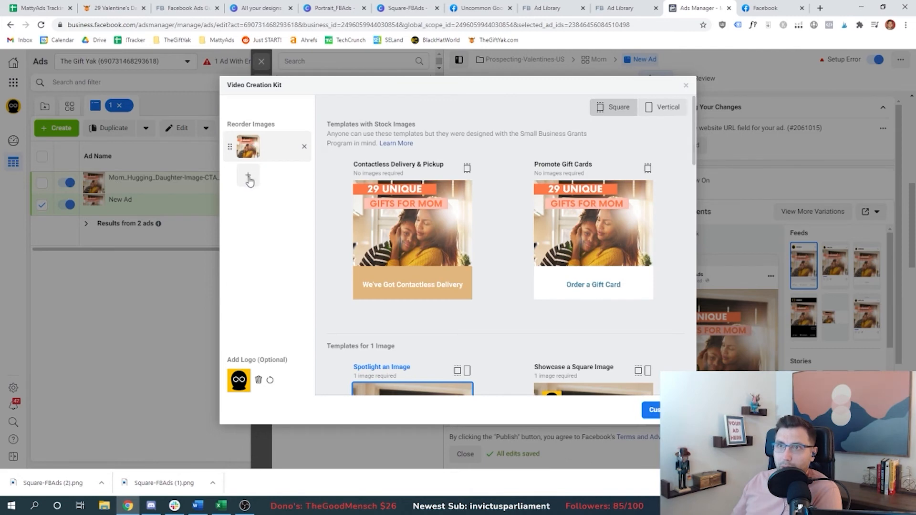
{"action": "left_click", "coordinate": [248, 177]}
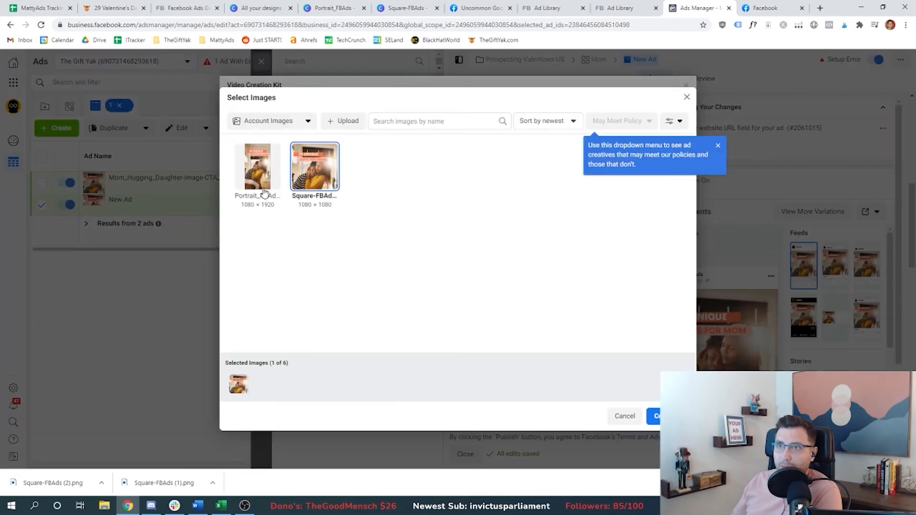
{"action": "left_click", "coordinate": [327, 121]}
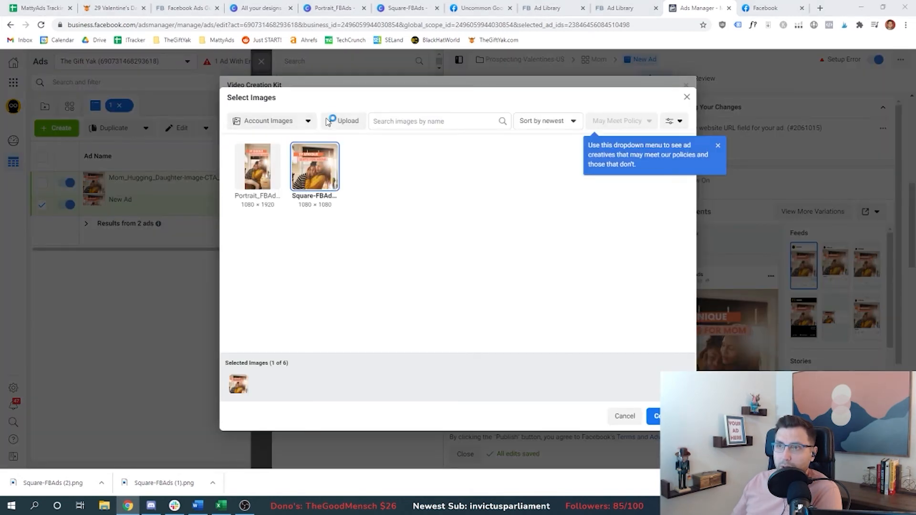
{"action": "left_click", "coordinate": [654, 415]}
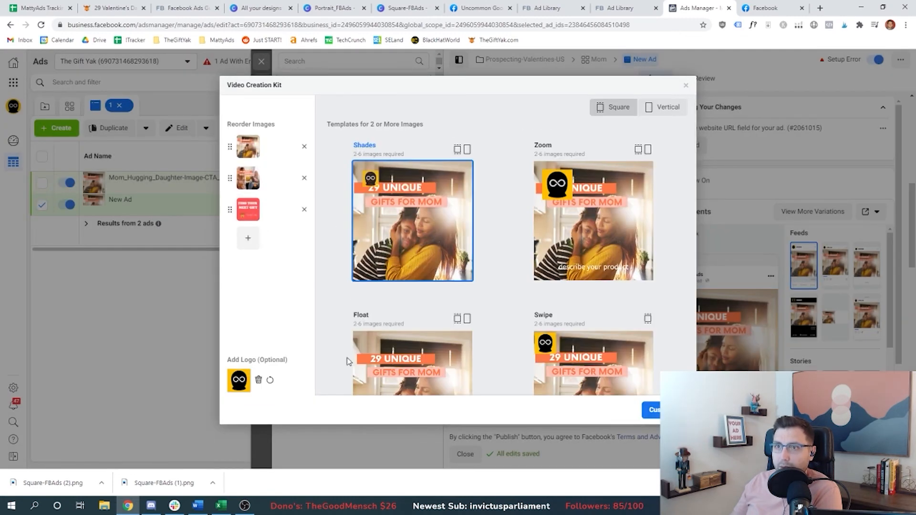
- Customize the multi-image video template, review its three scenes and playback, and use the video as the ad's media
{"action": "left_click", "coordinate": [386, 288]}
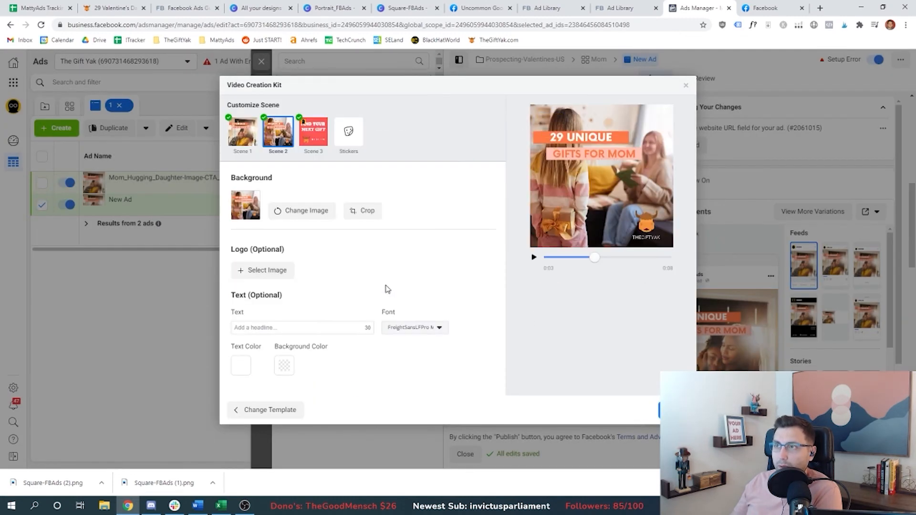
{"action": "left_click", "coordinate": [310, 134]}
{"action": "left_click", "coordinate": [373, 286]}
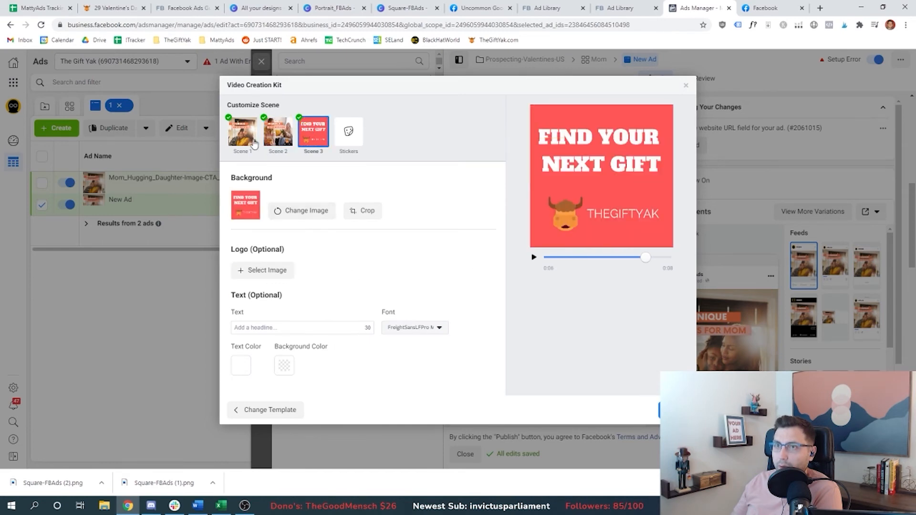
{"action": "left_click", "coordinate": [255, 142]}
{"action": "left_click_drag", "start_coordinate": [560, 261], "coordinate": [542, 259]}
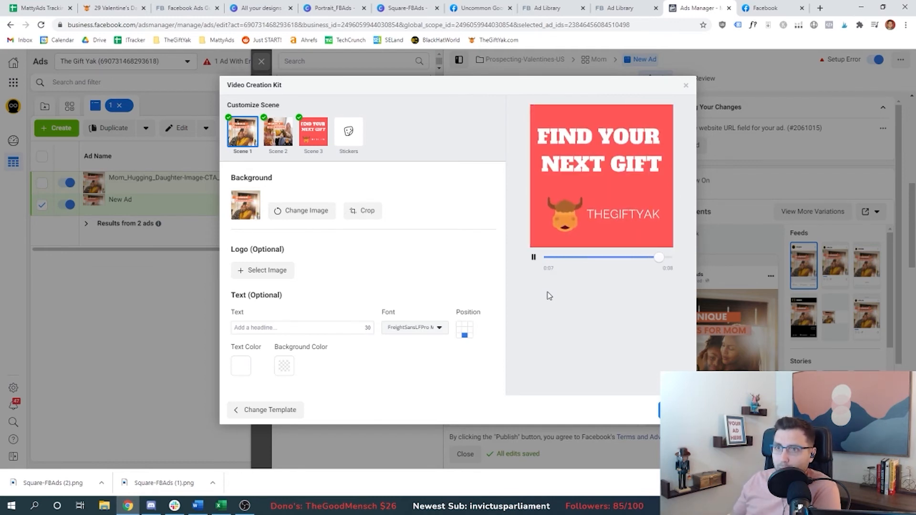
{"action": "left_click", "coordinate": [277, 132]}
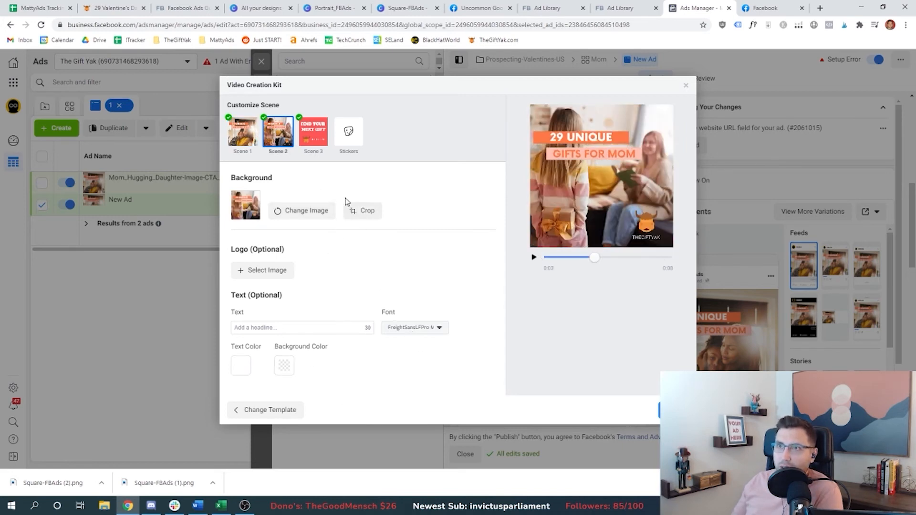
{"action": "left_click", "coordinate": [673, 410]}
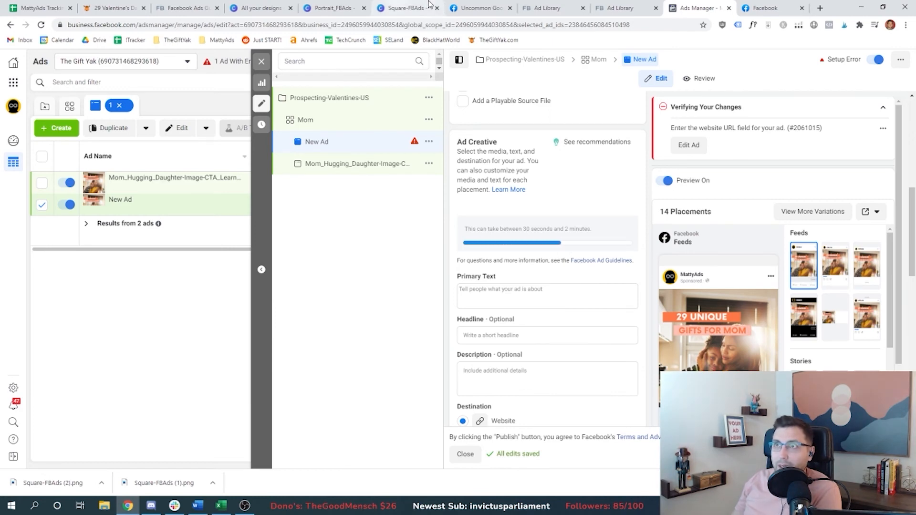
- In Canva, add a second page to Portrait_FBAds with the 18-second mom-and-daughters video between "29 UNIQUE" and "GIFTS FOR MOM" banners
{"action": "left_click", "coordinate": [323, 6]}
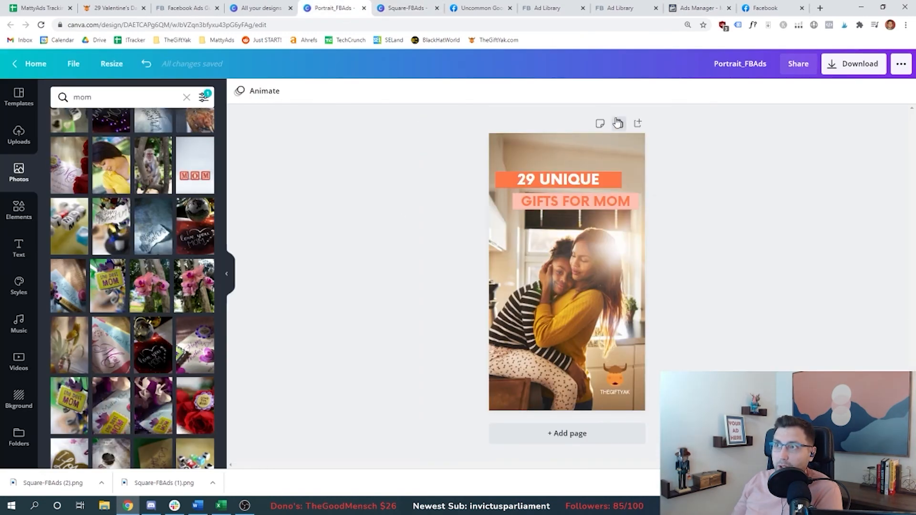
{"action": "left_click", "coordinate": [619, 124]}
{"action": "left_click", "coordinate": [538, 159]}
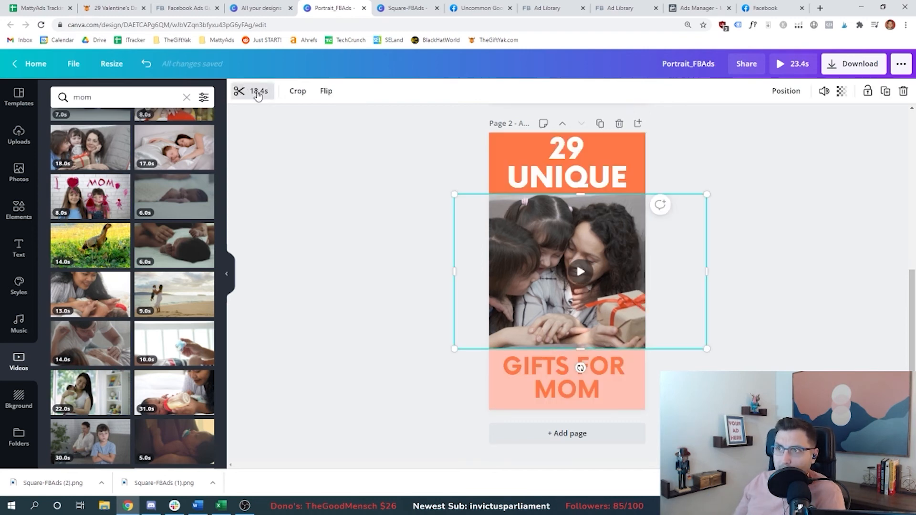
- Trim the mom-and-daughters video on page 2 to its first 3.0 seconds
{"action": "left_click", "coordinate": [257, 94]}
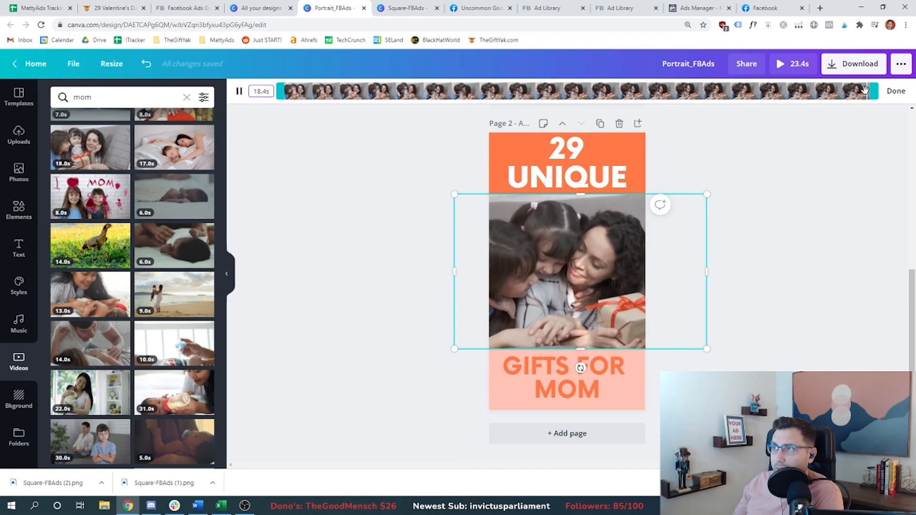
{"action": "left_click_drag", "start_coordinate": [873, 91], "coordinate": [360, 101]}
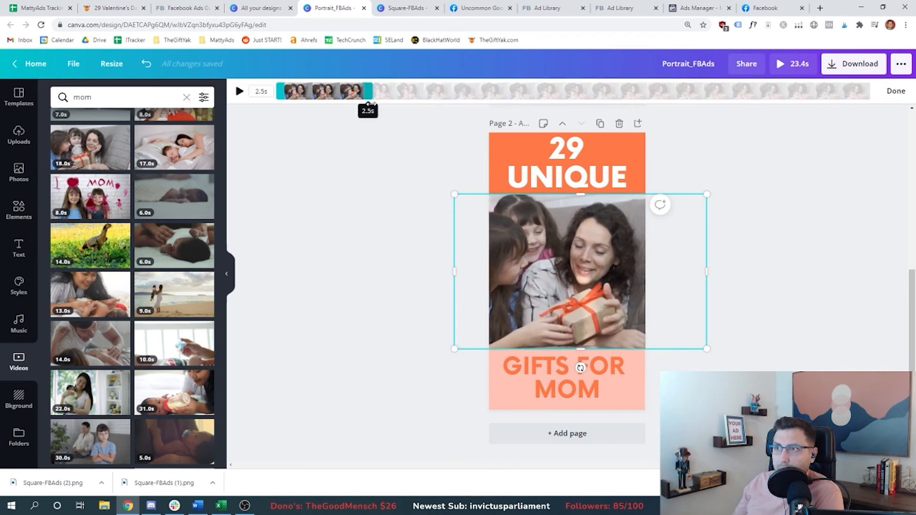
{"action": "left_click", "coordinate": [748, 227]}
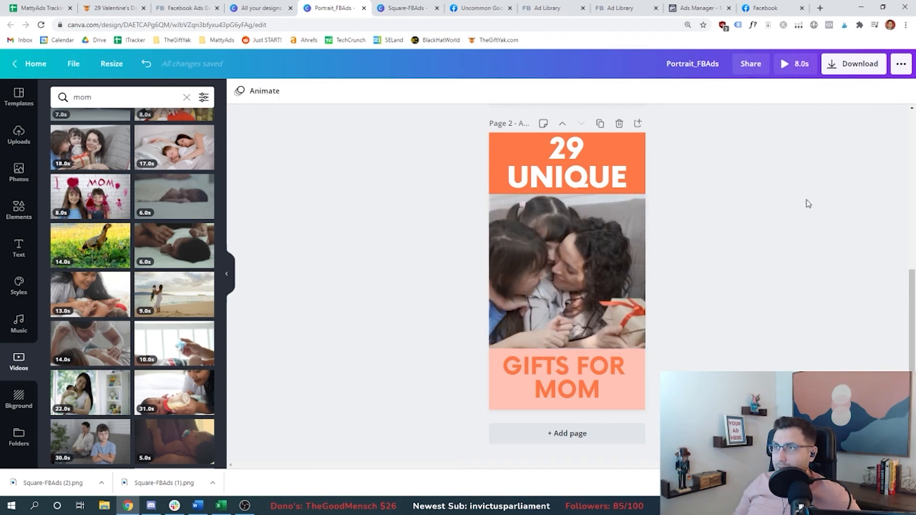
- Download the Portrait_FBAds design as an MP4 video
{"action": "left_click", "coordinate": [836, 74]}
{"action": "left_click", "coordinate": [811, 179]}
{"action": "left_click", "coordinate": [789, 239]}
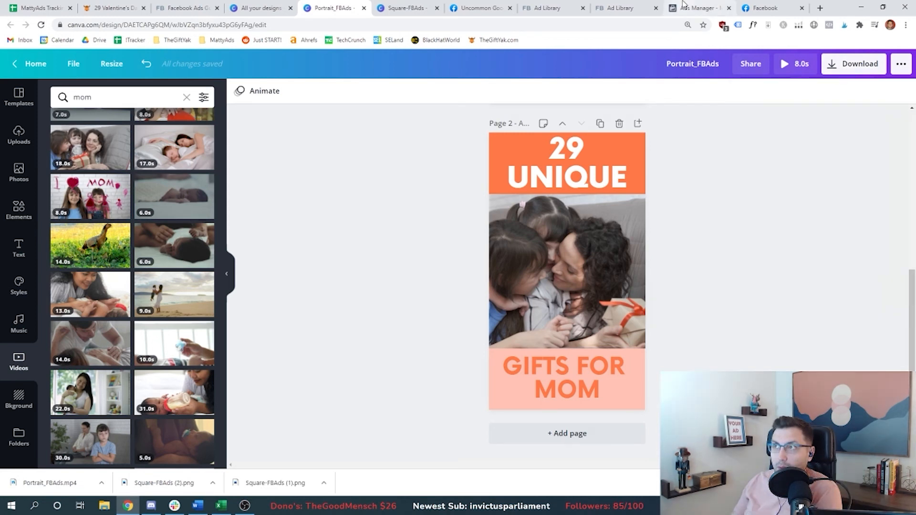
- In Ads Manager, set the new ad's media to the downloaded Portrait_FBAds.mp4 video
{"action": "left_click", "coordinate": [683, 6]}
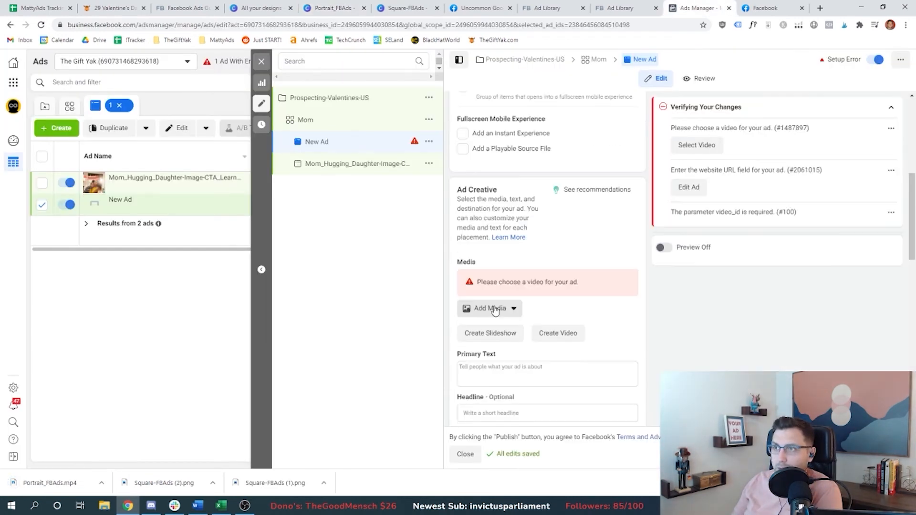
{"action": "left_click", "coordinate": [508, 309]}
{"action": "left_click", "coordinate": [493, 345]}
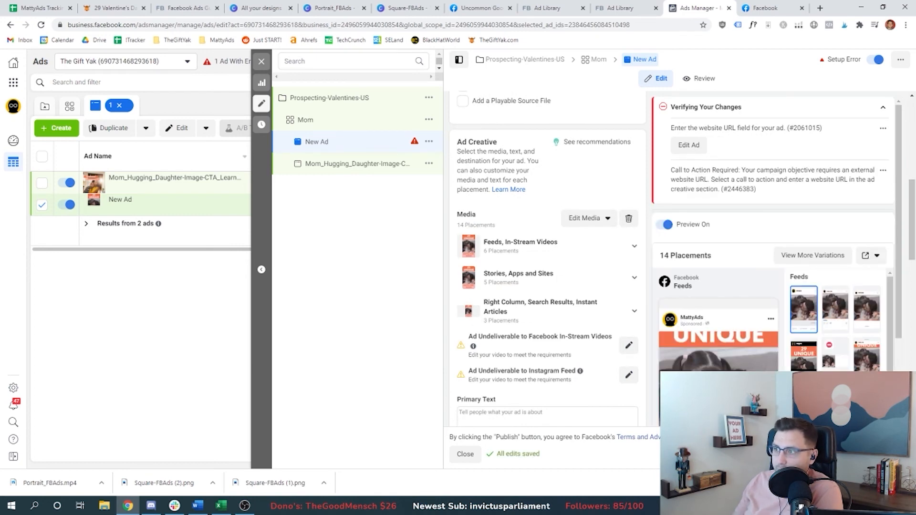
- Preview the portrait video ad in the Facebook Feeds and Stories placements
{"action": "scroll", "coordinate": [690, 311], "scroll_direction": "down", "scroll_amount": 2}
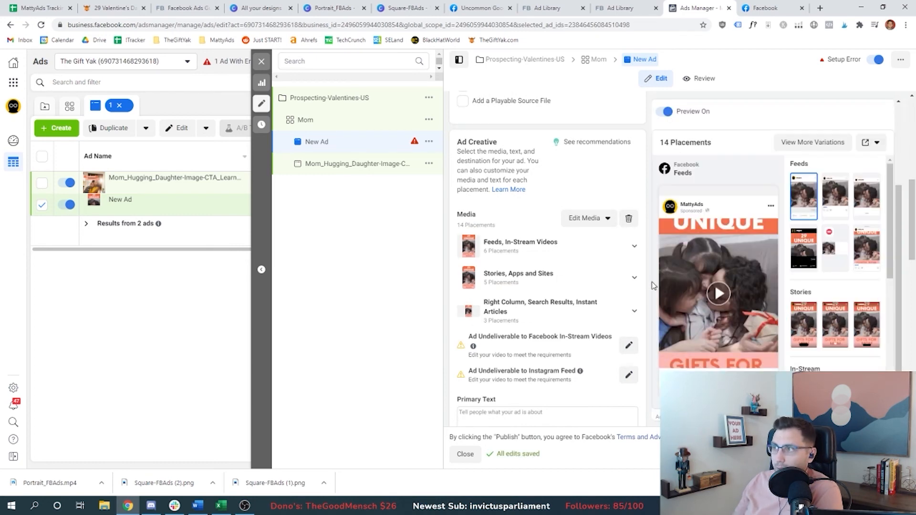
{"action": "left_click", "coordinate": [810, 319]}
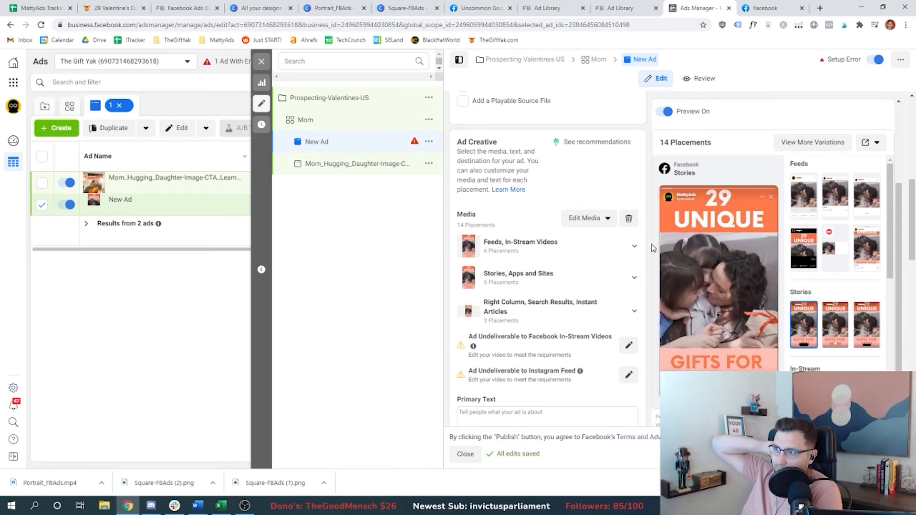
{"action": "key", "text": "super+Down"}
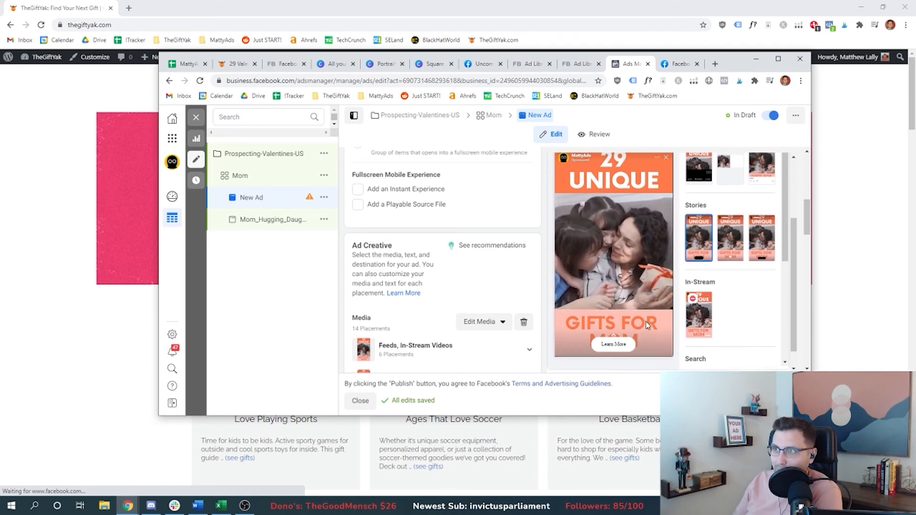
{"action": "scroll", "coordinate": [645, 322], "scroll_direction": "up", "scroll_amount": 1}
{"action": "scroll", "coordinate": [646, 321], "scroll_direction": "down", "scroll_amount": 1}
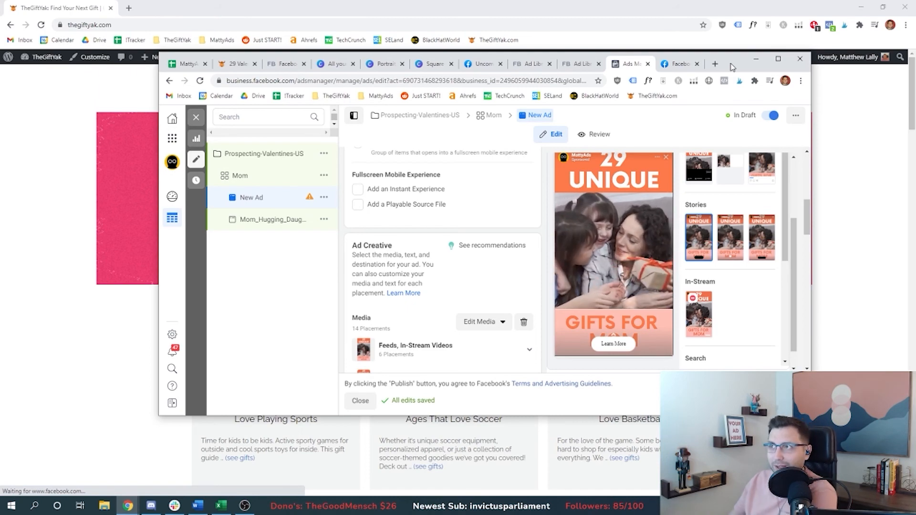
{"action": "left_click_drag", "start_coordinate": [732, 67], "coordinate": [723, 3]}
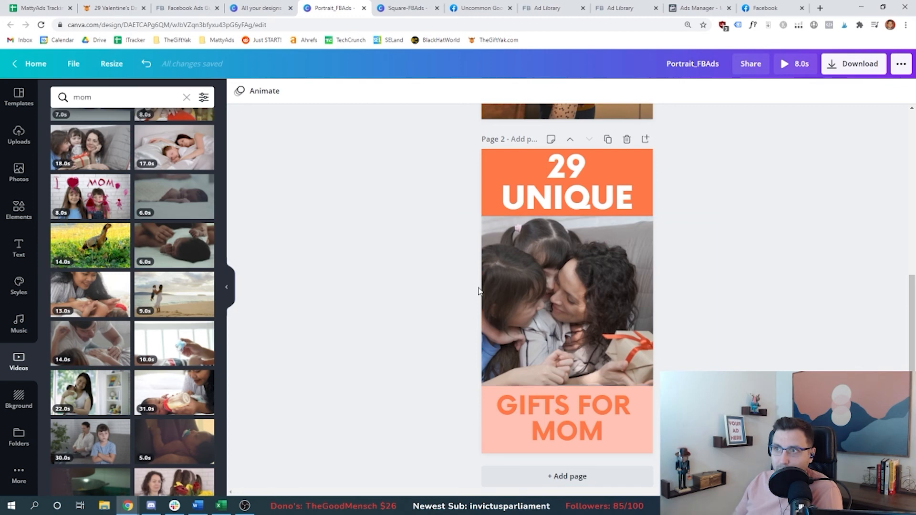
{"action": "left_click_drag", "start_coordinate": [409, 176], "coordinate": [791, 157]}
{"action": "left_click_drag", "start_coordinate": [395, 283], "coordinate": [578, 306]}
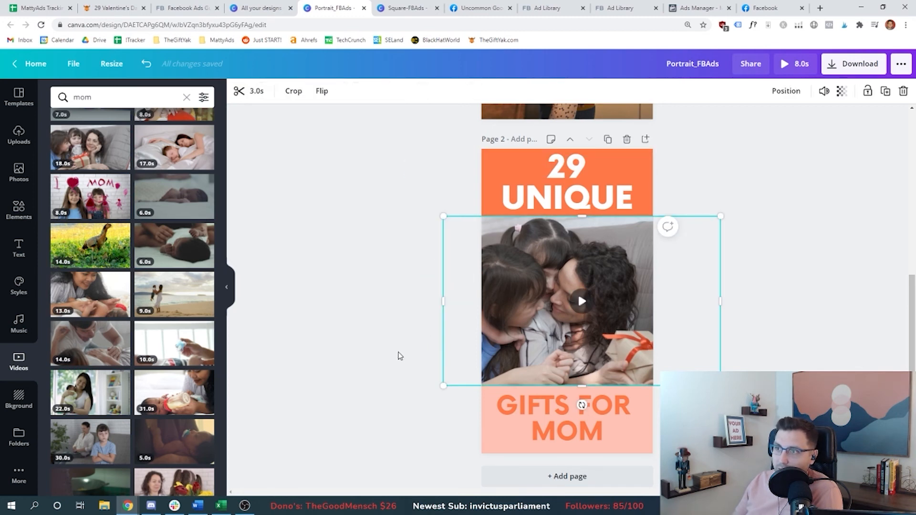
{"action": "left_click", "coordinate": [373, 313]}
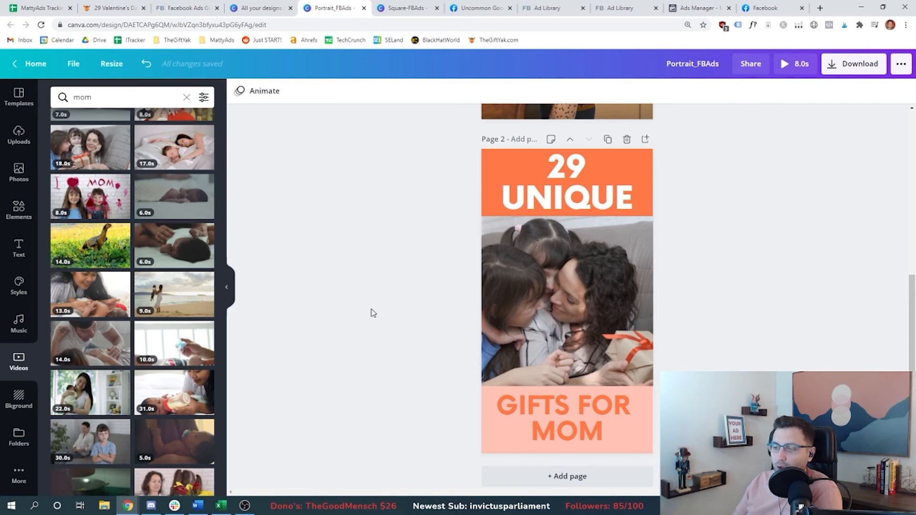